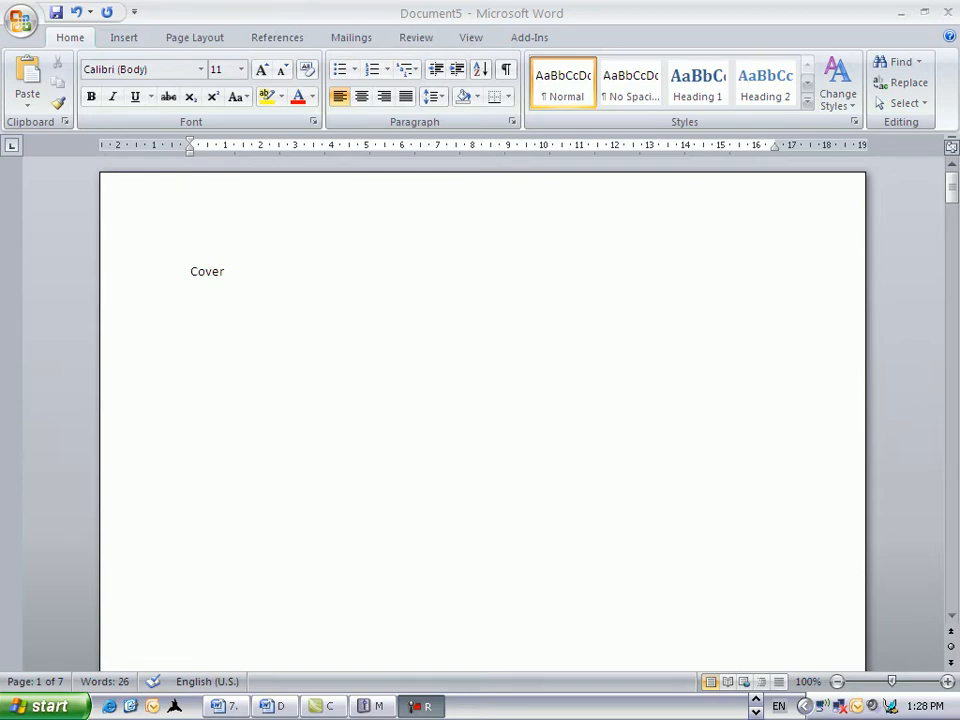
Step: Insert a Next Page section break after the Cover text so Title Page begins a new section
{"action": "mouse_move", "coordinate": [952, 188]}
{"action": "left_mouse_down"}
{"action": "mouse_move", "coordinate": [952, 239]}
{"action": "mouse_move", "coordinate": [952, 188]}
{"action": "left_mouse_up"}
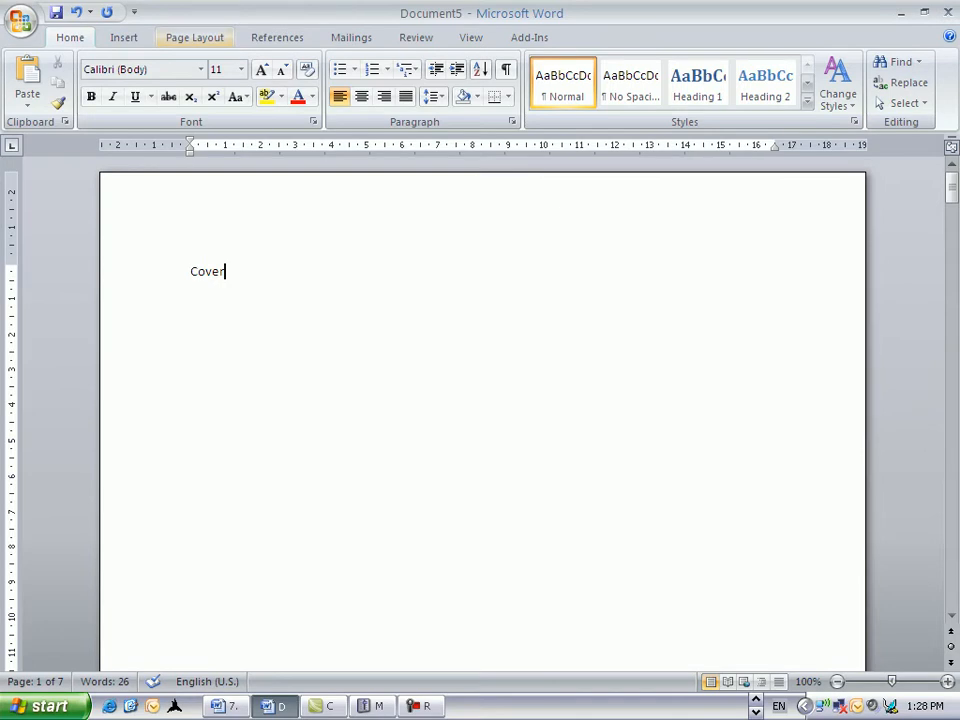
{"action": "left_click", "coordinate": [195, 37]}
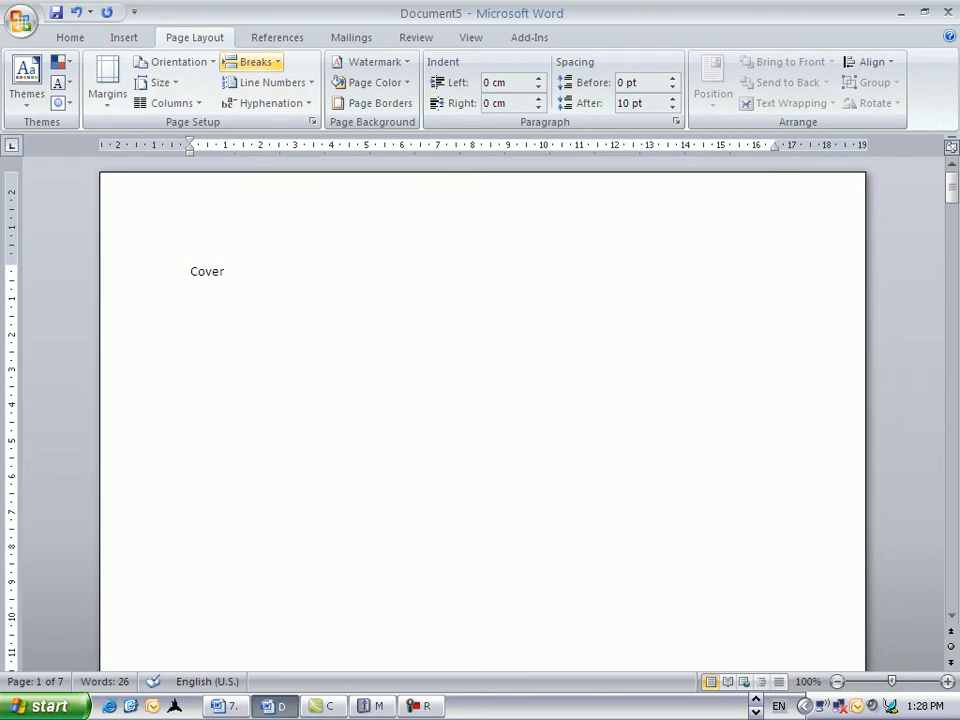
{"action": "left_click", "coordinate": [252, 61]}
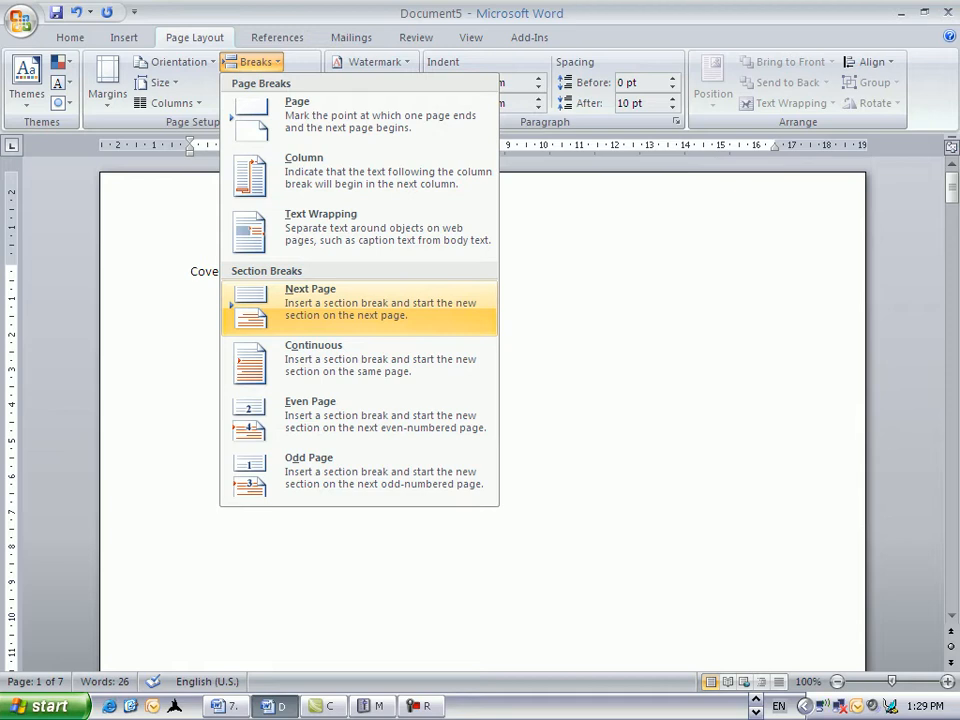
{"action": "key", "text": "Return"}
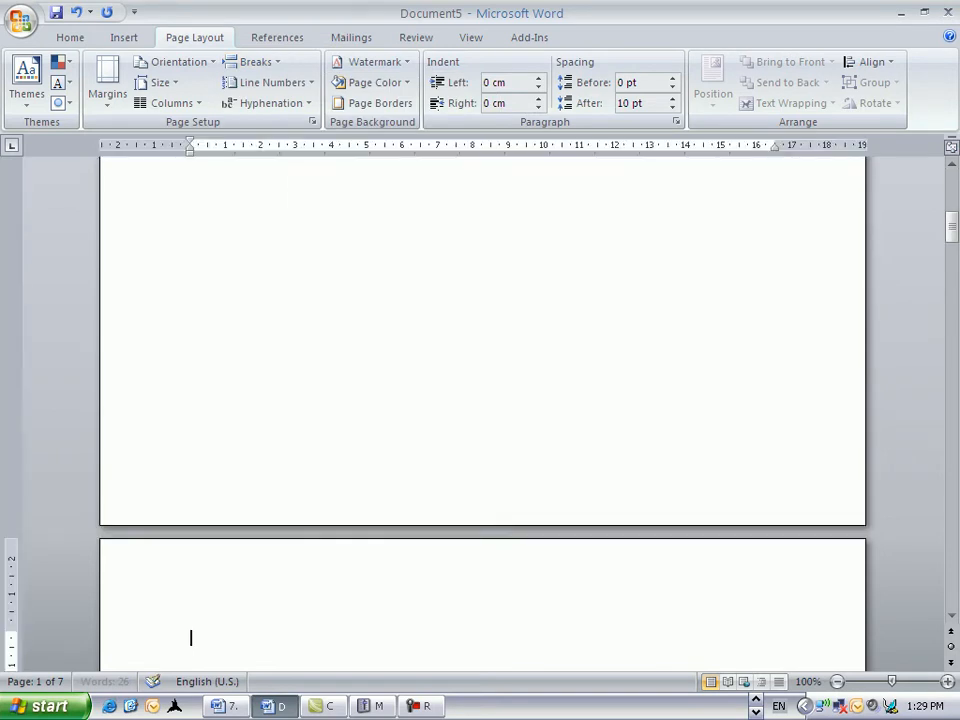
{"action": "type", "text": "Title Page"}
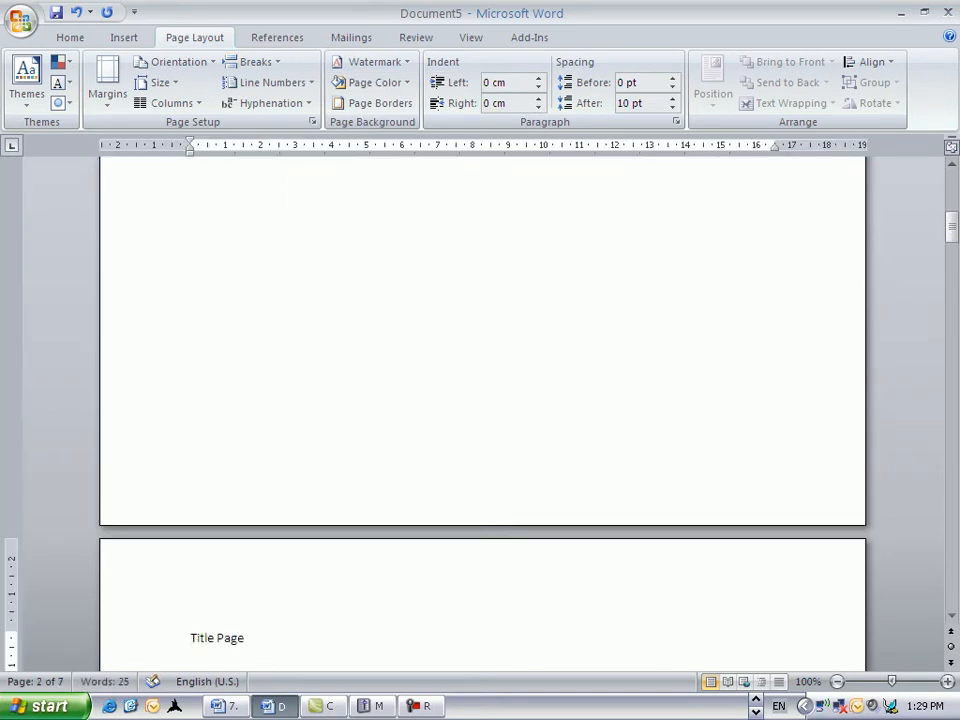
Step: Insert a Next Page section break after the Table of Content text so the Introduction starts its own section
{"action": "scroll", "coordinate": [482, 400], "scroll_direction": "down", "scroll_amount": 15}
{"action": "scroll", "coordinate": [482, 400], "scroll_direction": "down", "scroll_amount": 12}
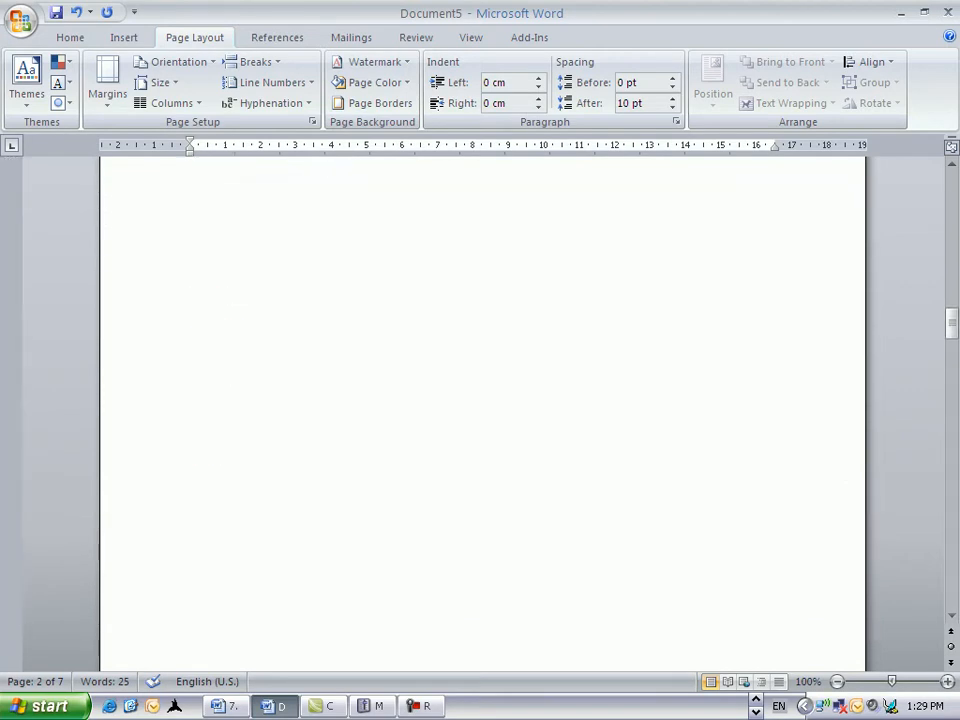
{"action": "scroll", "coordinate": [482, 400], "scroll_direction": "down", "scroll_amount": 10}
{"action": "scroll", "coordinate": [482, 400], "scroll_direction": "down", "scroll_amount": 12}
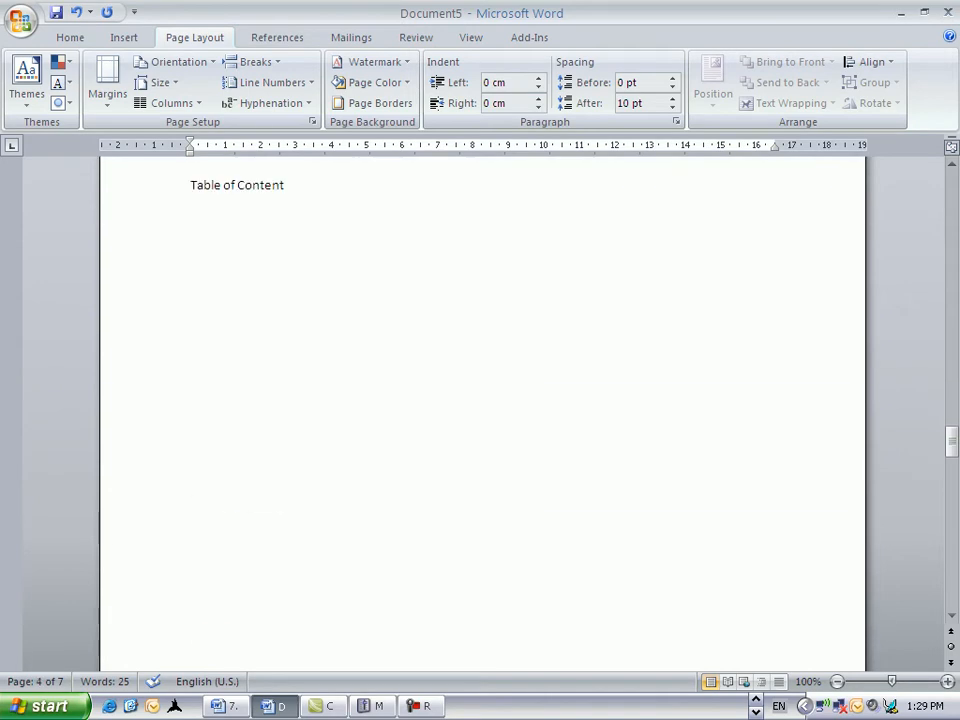
{"action": "left_click", "coordinate": [286, 185]}
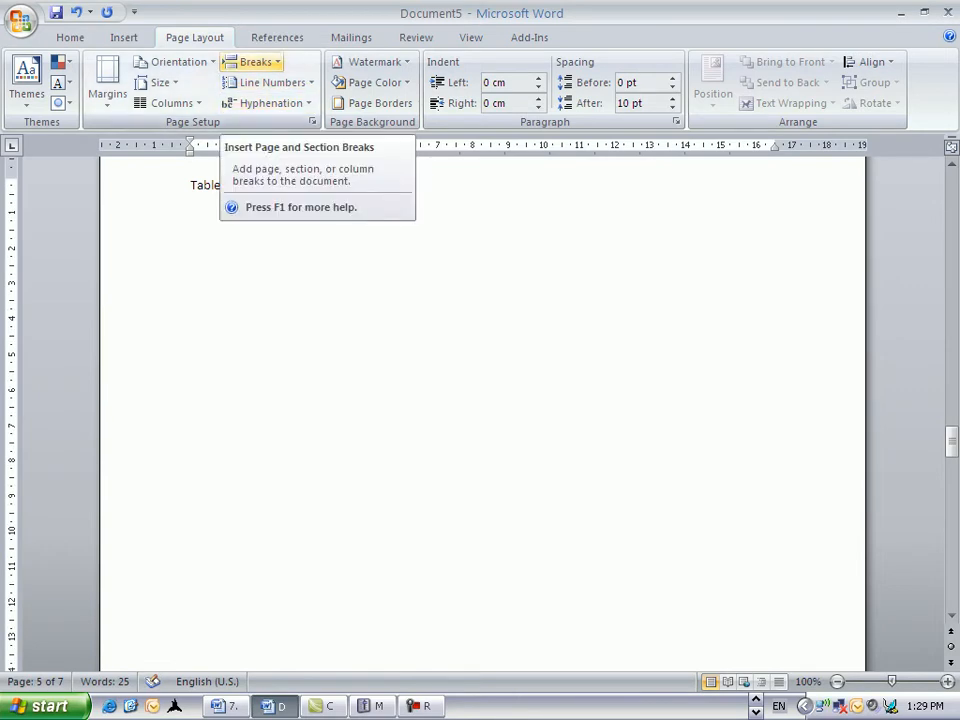
{"action": "left_click", "coordinate": [250, 62]}
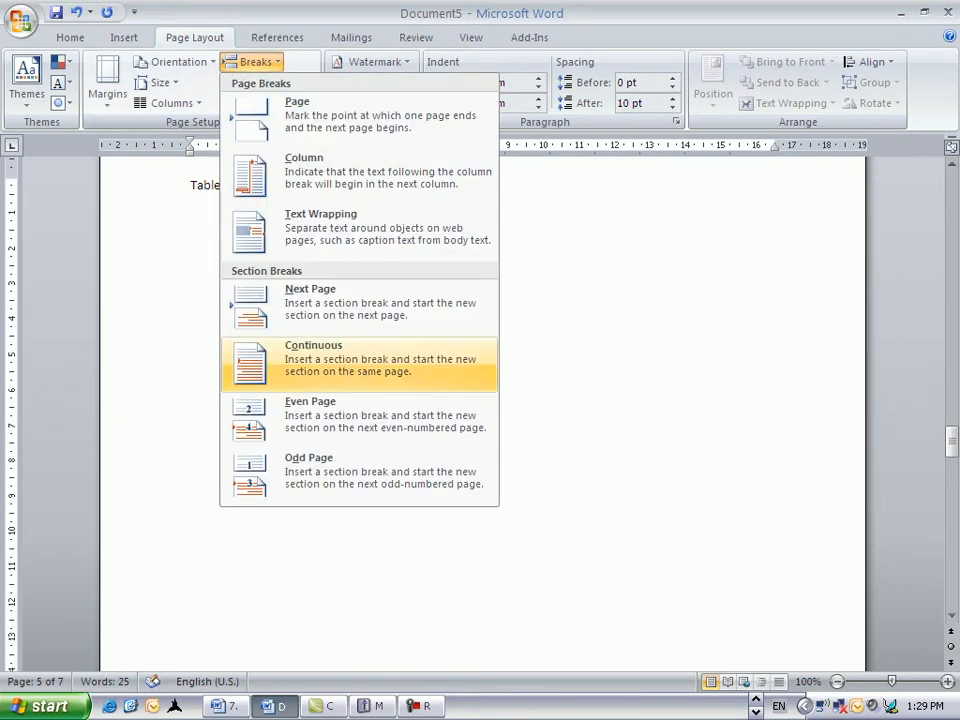
{"action": "left_click", "coordinate": [358, 308]}
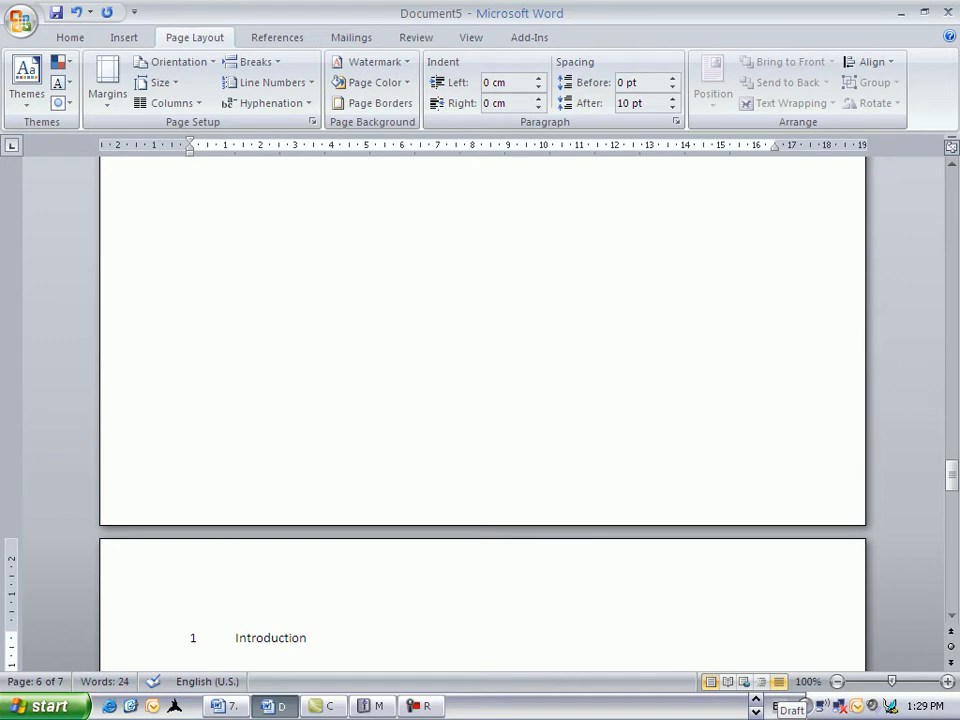
Step: Check the section breaks in Draft view, and return to Print Layout view
{"action": "left_click", "coordinate": [780, 681]}
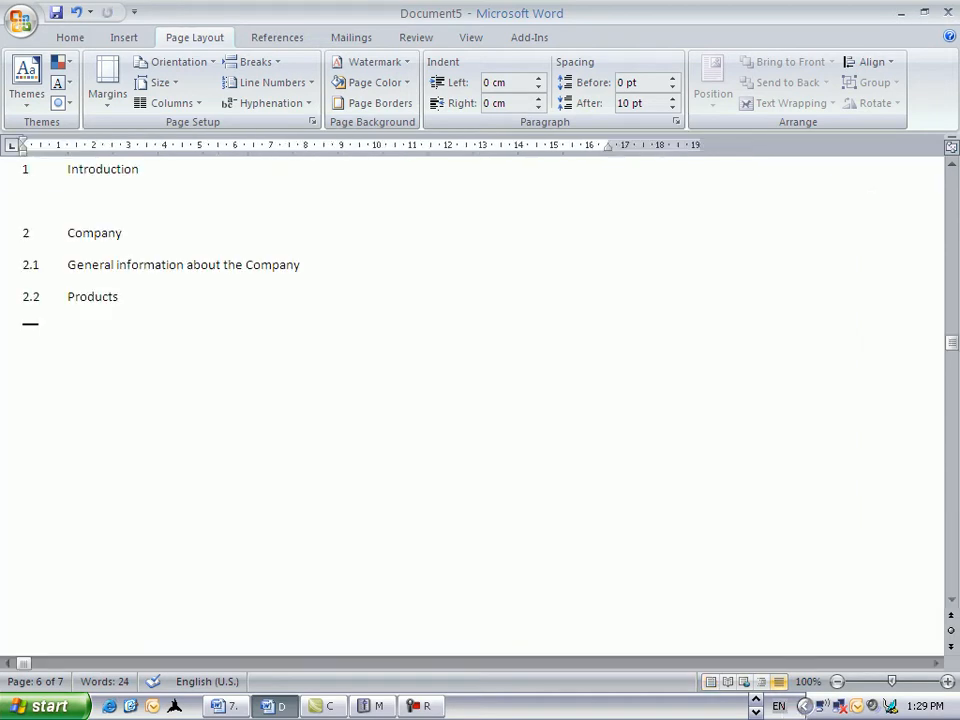
{"action": "scroll", "coordinate": [470, 400], "scroll_direction": "up", "scroll_amount": 5}
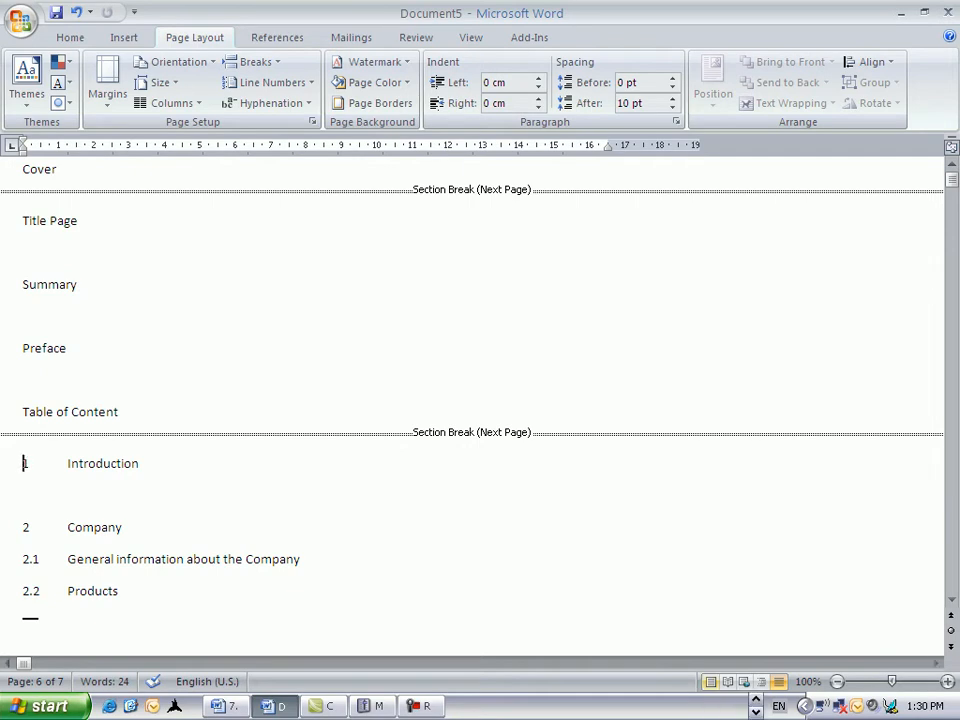
{"action": "left_click", "coordinate": [710, 681]}
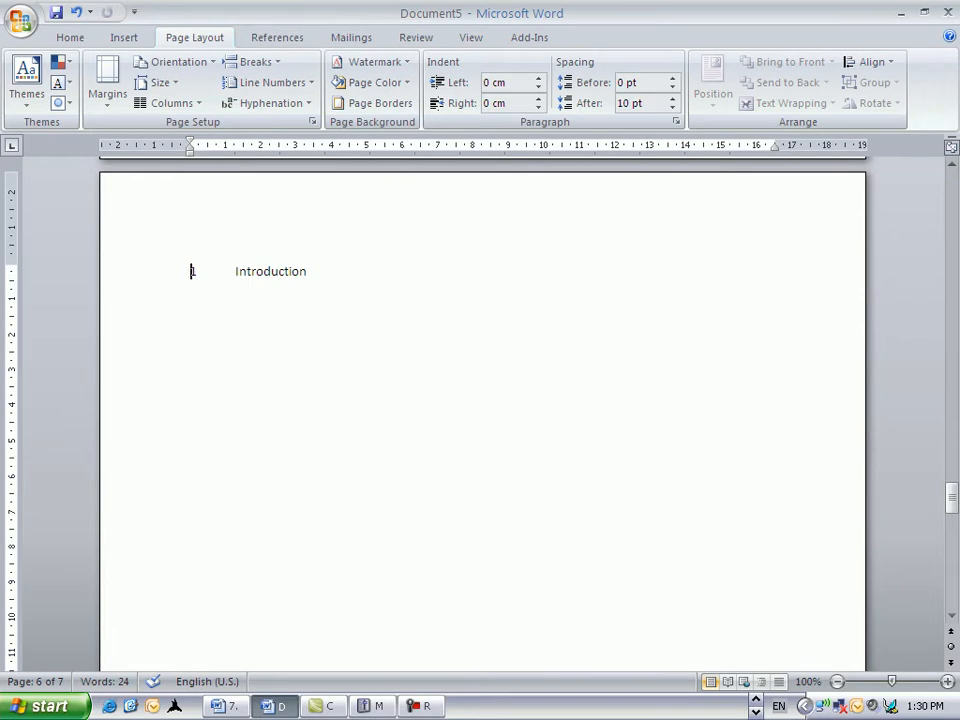
Step: Set the page number format of the section starting at Title Page to I, II, III
{"action": "scroll", "coordinate": [482, 410], "scroll_direction": "up", "scroll_amount": 5}
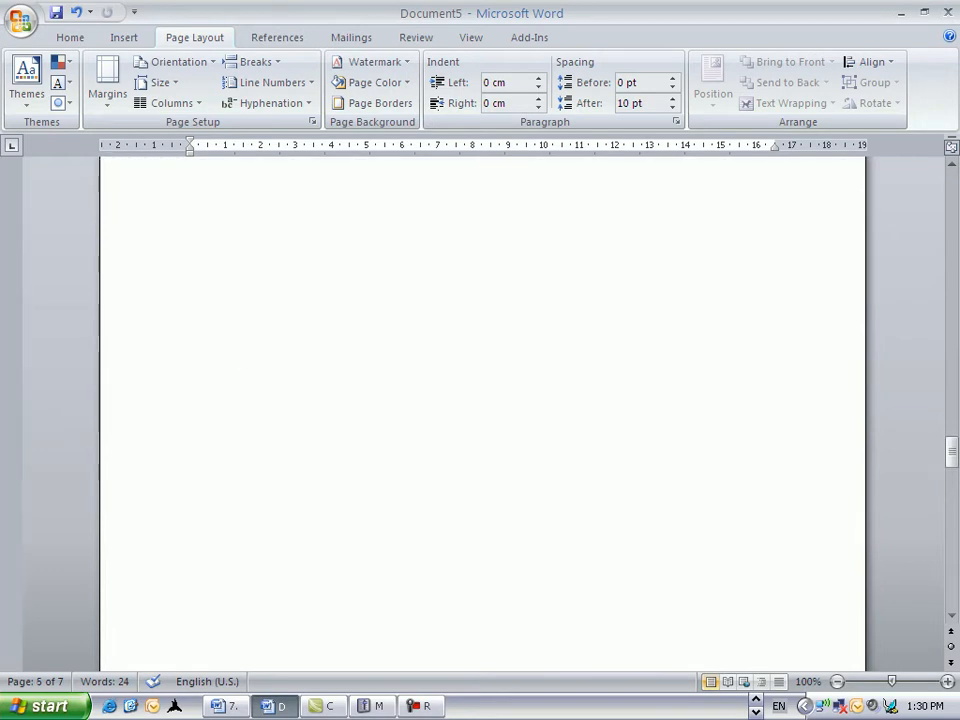
{"action": "left_click_drag", "start_coordinate": [951, 452], "coordinate": [951, 180]}
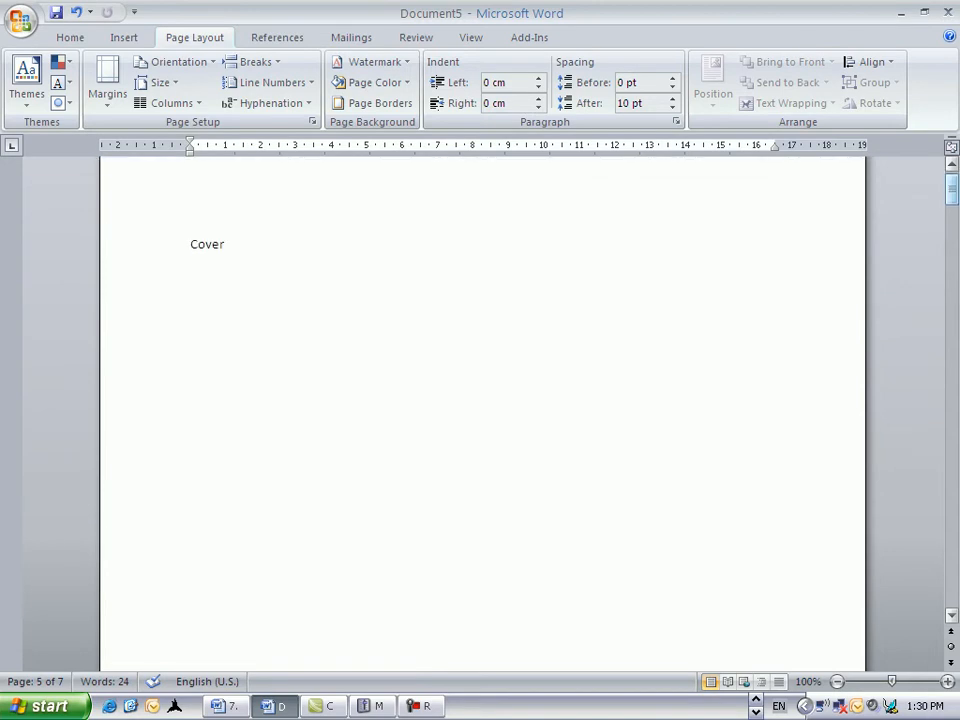
{"action": "scroll", "coordinate": [482, 410], "scroll_direction": "down", "scroll_amount": 5}
{"action": "scroll", "coordinate": [482, 410], "scroll_direction": "down", "scroll_amount": 5}
{"action": "scroll", "coordinate": [482, 410], "scroll_direction": "down", "scroll_amount": 2}
{"action": "left_click", "coordinate": [246, 393]}
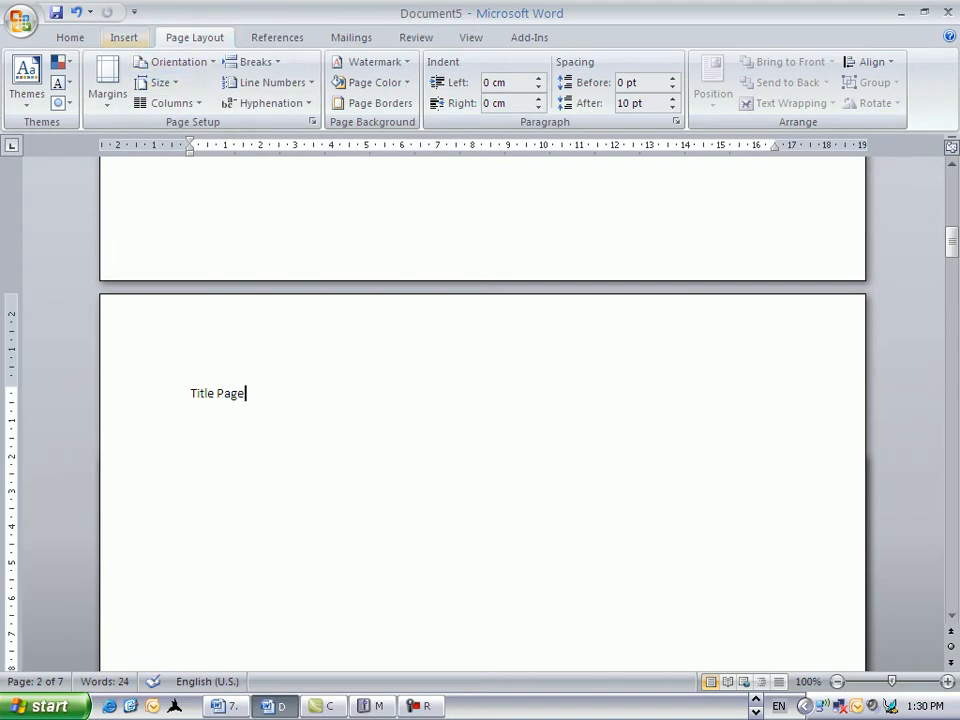
{"action": "left_click", "coordinate": [124, 37]}
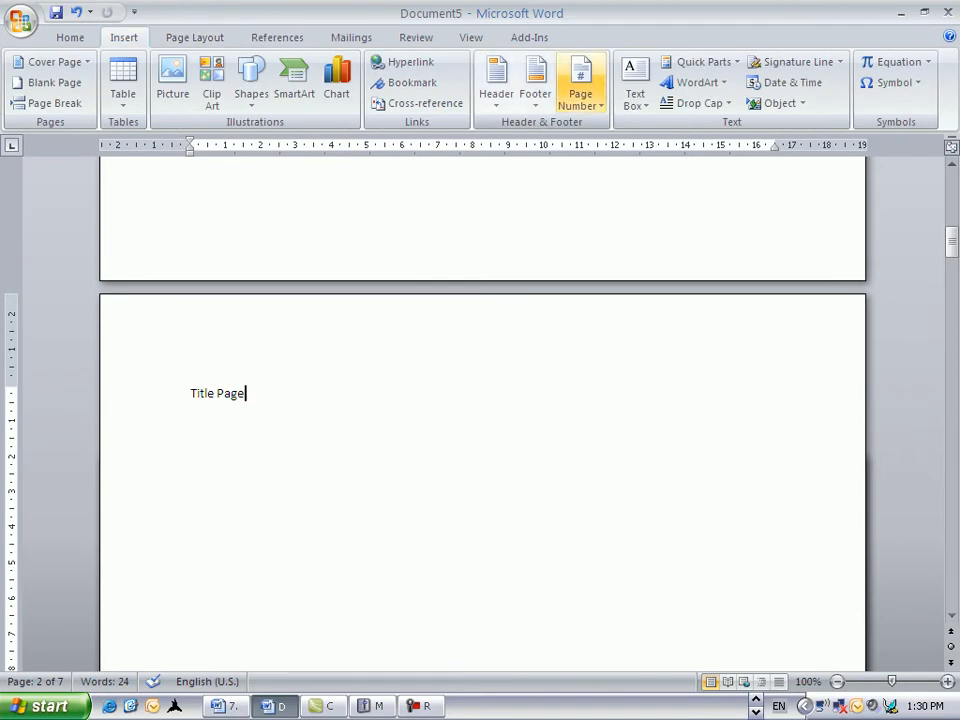
{"action": "left_click", "coordinate": [580, 90]}
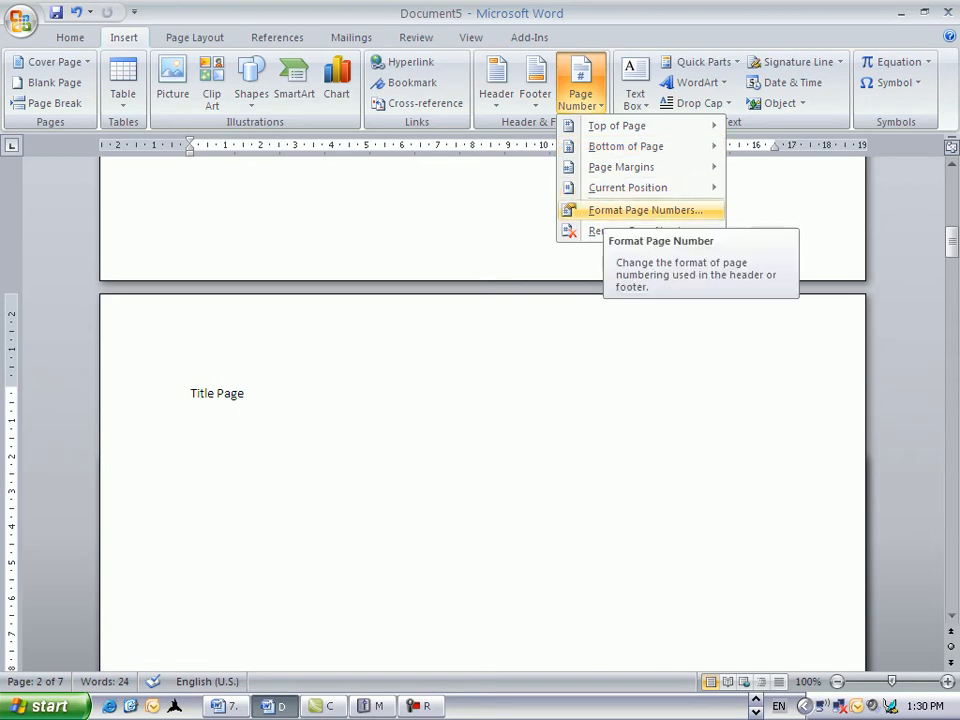
{"action": "left_click", "coordinate": [645, 210]}
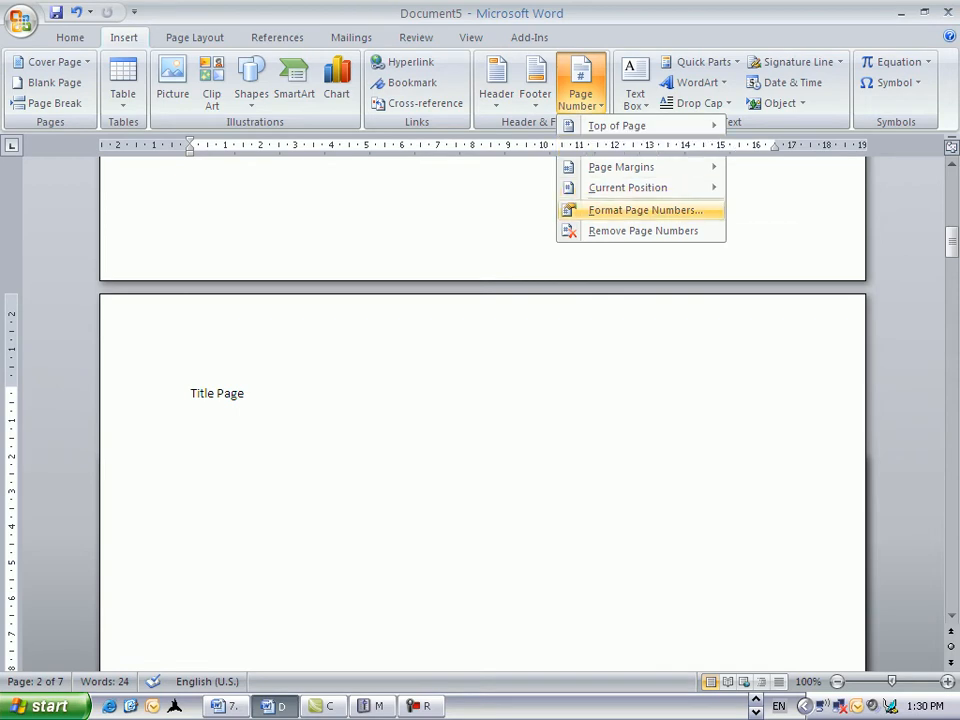
{"action": "left_click", "coordinate": [589, 245]}
{"action": "key", "text": "Down"}
{"action": "key", "text": "Down"}
{"action": "key", "text": "Down"}
{"action": "key", "text": "Down"}
{"action": "key", "text": "Down"}
{"action": "key", "text": "Return"}
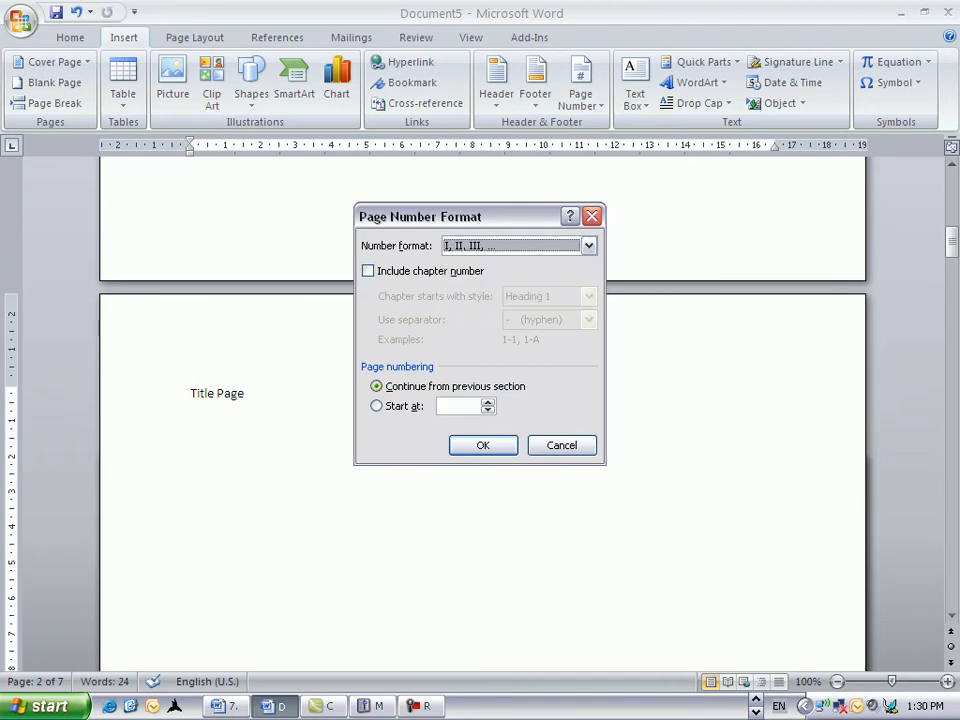
Step: Start the Title Page section's page numbering at I and apply the format
{"action": "left_click", "coordinate": [376, 405]}
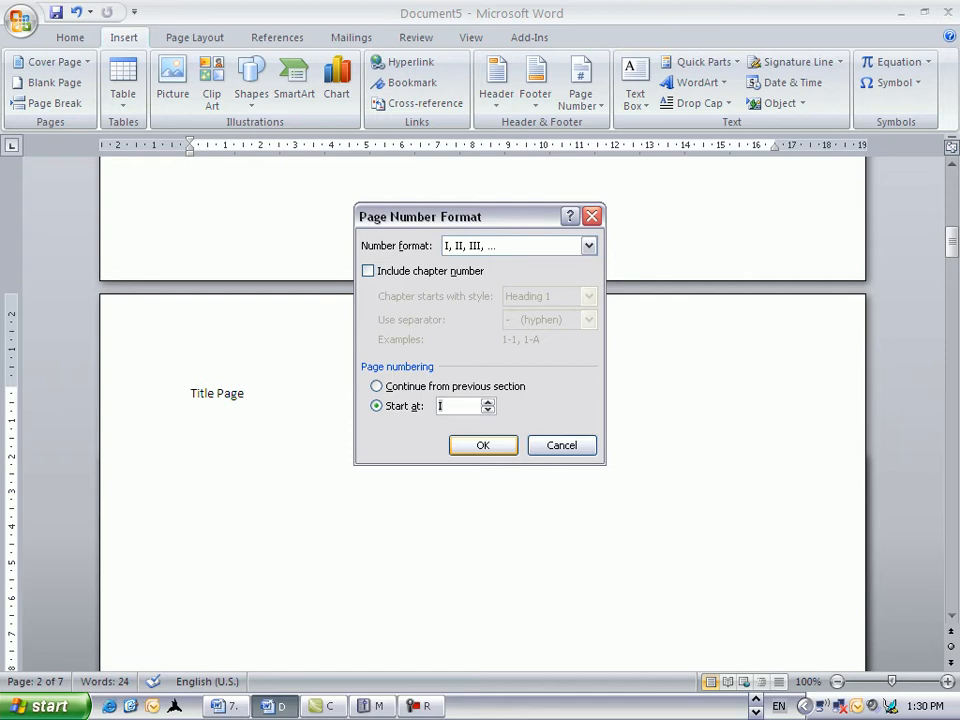
{"action": "key", "text": "Tab"}
{"action": "key", "text": "Return"}
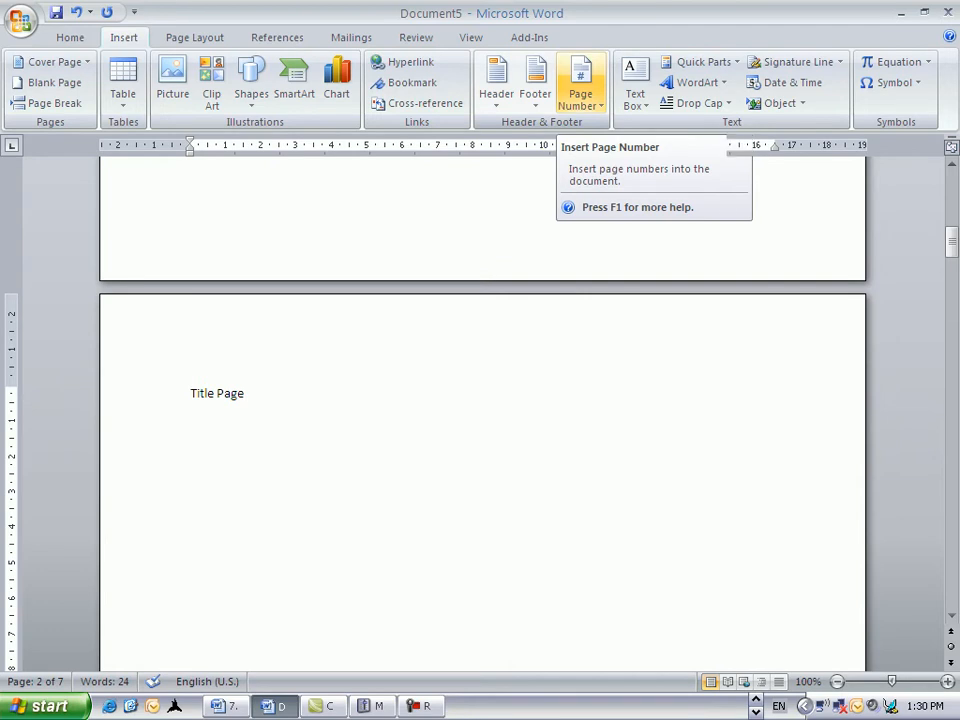
Step: Insert a Plain Number 3 page number at the top of the pages
{"action": "left_click", "coordinate": [580, 95]}
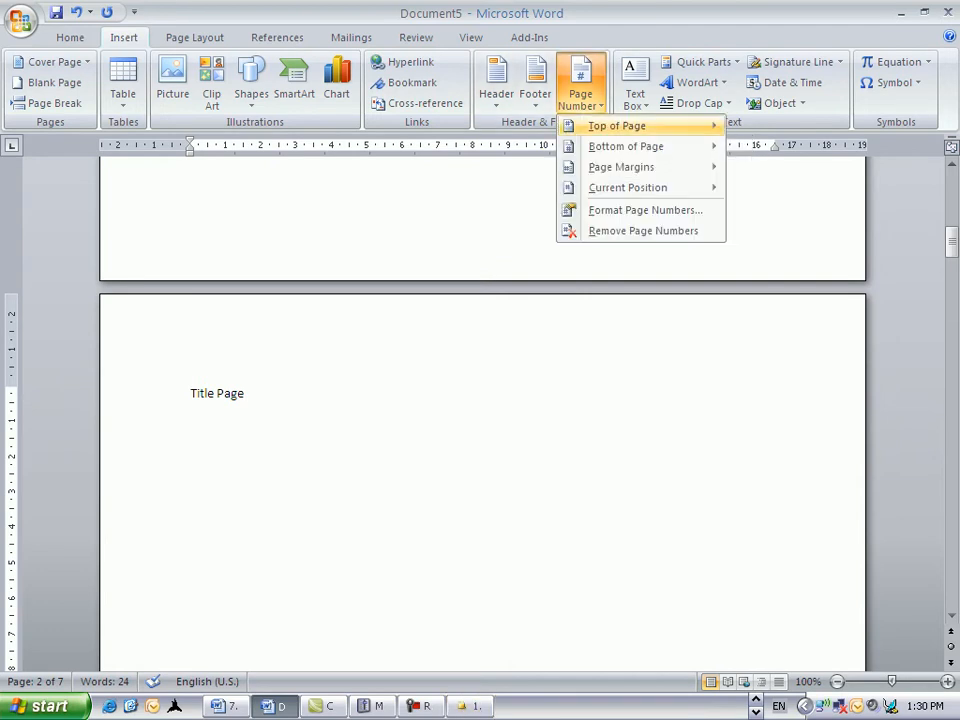
{"action": "mouse_move", "coordinate": [617, 126]}
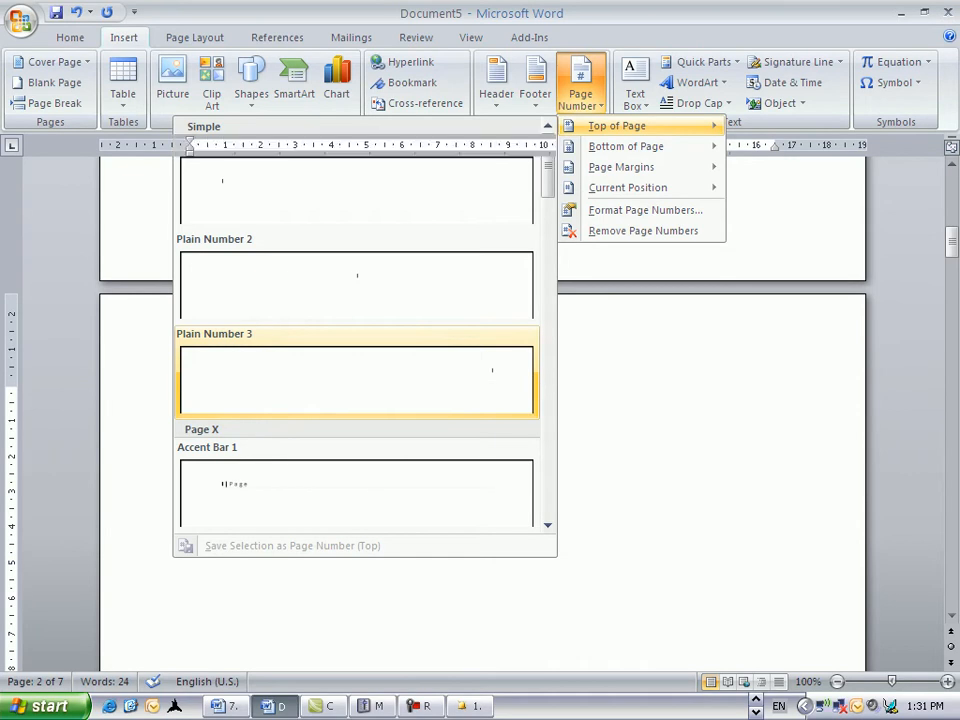
{"action": "left_click", "coordinate": [357, 378]}
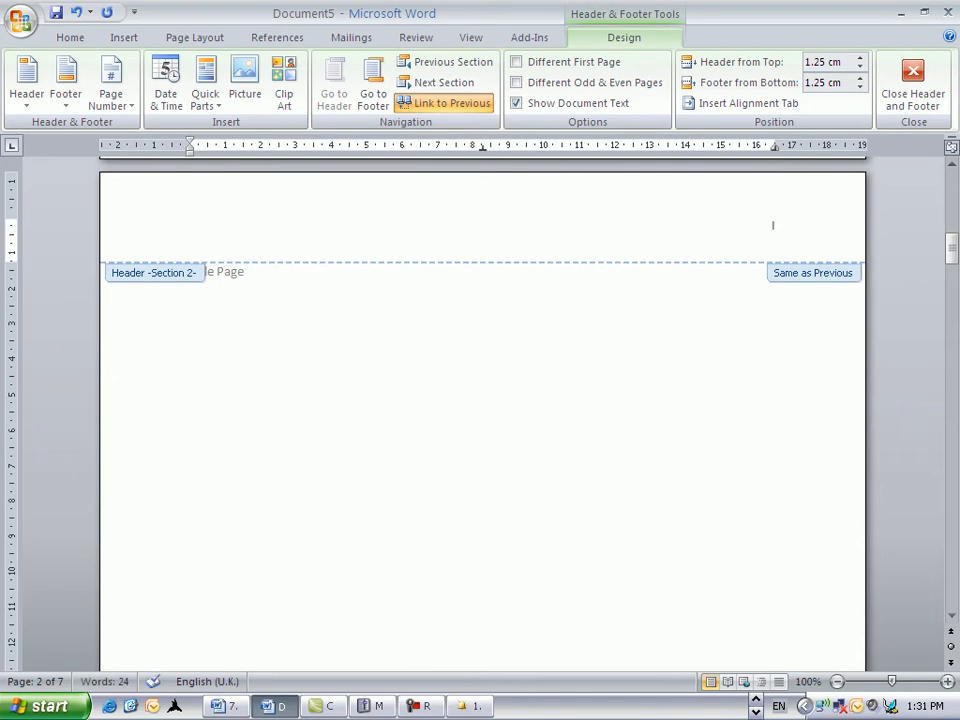
Step: Enable Different First Page for the Cover section's header so the cover carries no page number
{"action": "scroll", "coordinate": [773, 225], "scroll_direction": "down", "scroll_amount": 5}
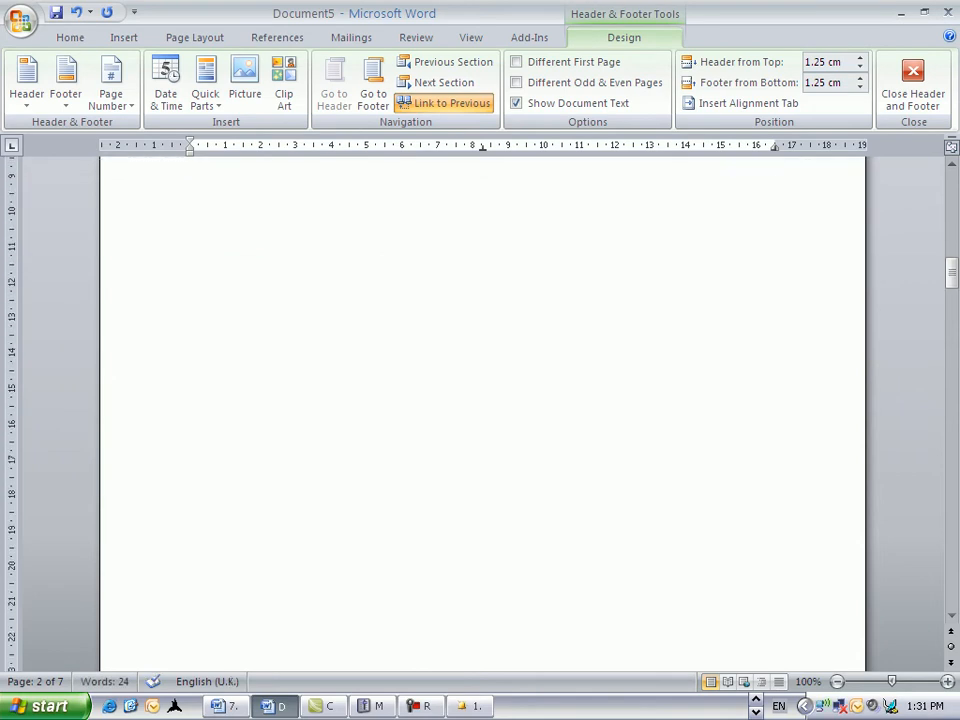
{"action": "scroll", "coordinate": [771, 329], "scroll_direction": "down", "scroll_amount": 2}
{"action": "scroll", "coordinate": [771, 329], "scroll_direction": "down", "scroll_amount": 5}
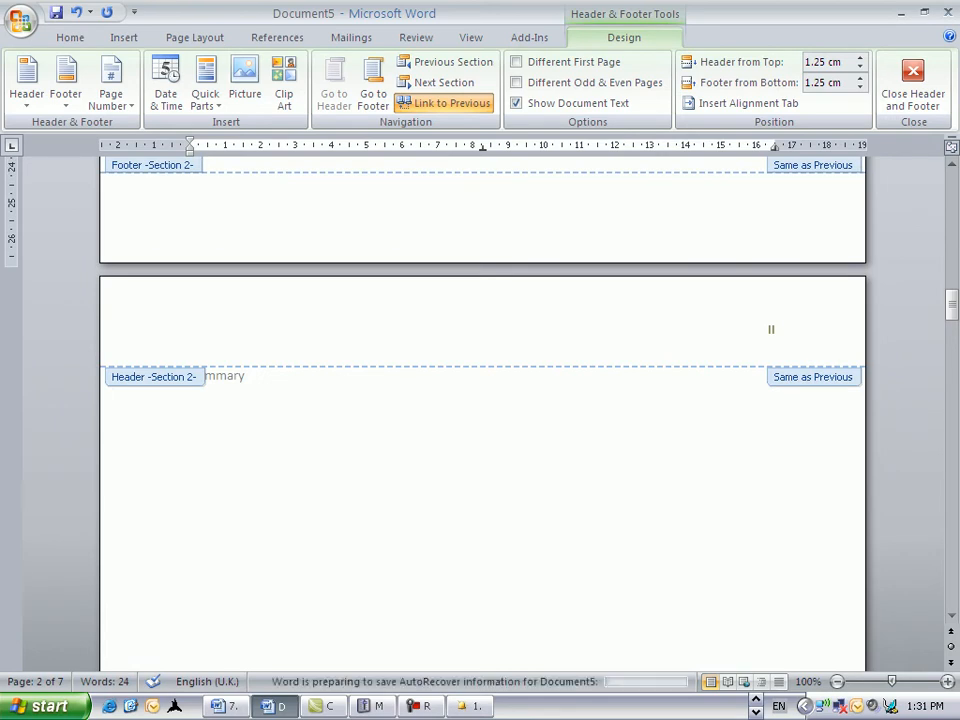
{"action": "scroll", "coordinate": [771, 329], "scroll_direction": "up", "scroll_amount": 5}
{"action": "scroll", "coordinate": [771, 329], "scroll_direction": "up", "scroll_amount": 10}
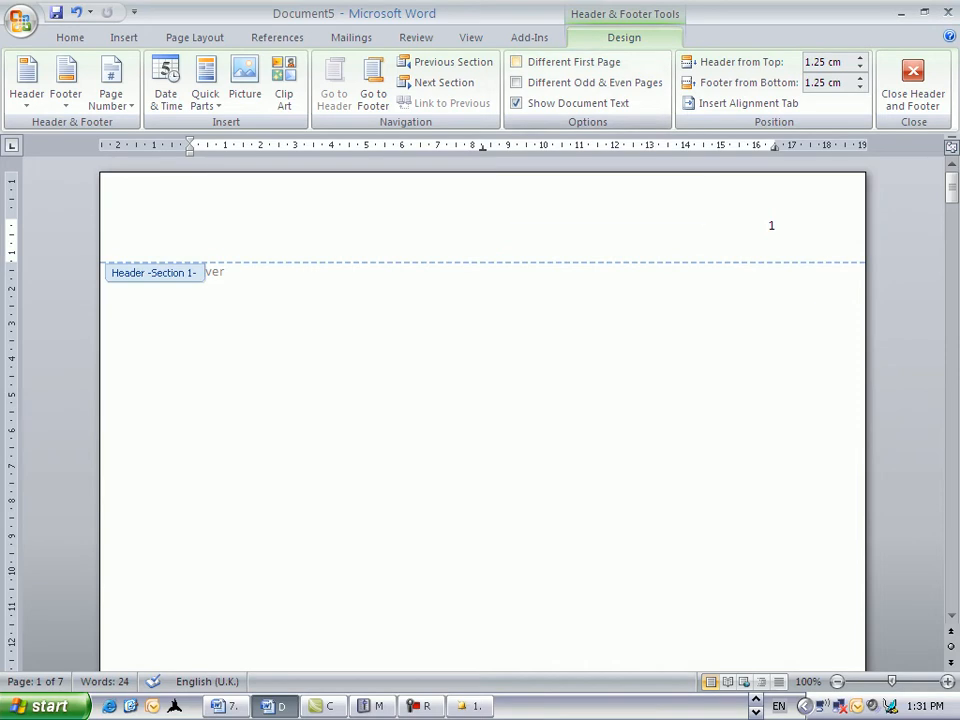
{"action": "left_click", "coordinate": [520, 62]}
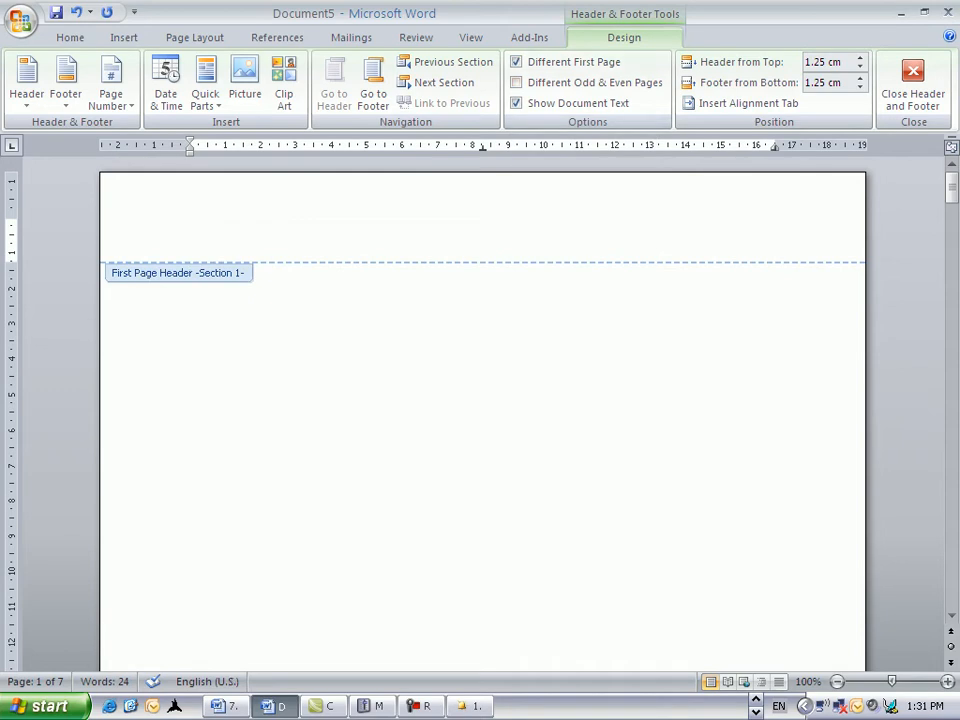
Step: Check the header page numbers from the cover through the front matter to the Introduction page
{"action": "scroll", "coordinate": [482, 410], "scroll_direction": "down", "scroll_amount": 3}
{"action": "scroll", "coordinate": [772, 554], "scroll_direction": "down", "scroll_amount": 8}
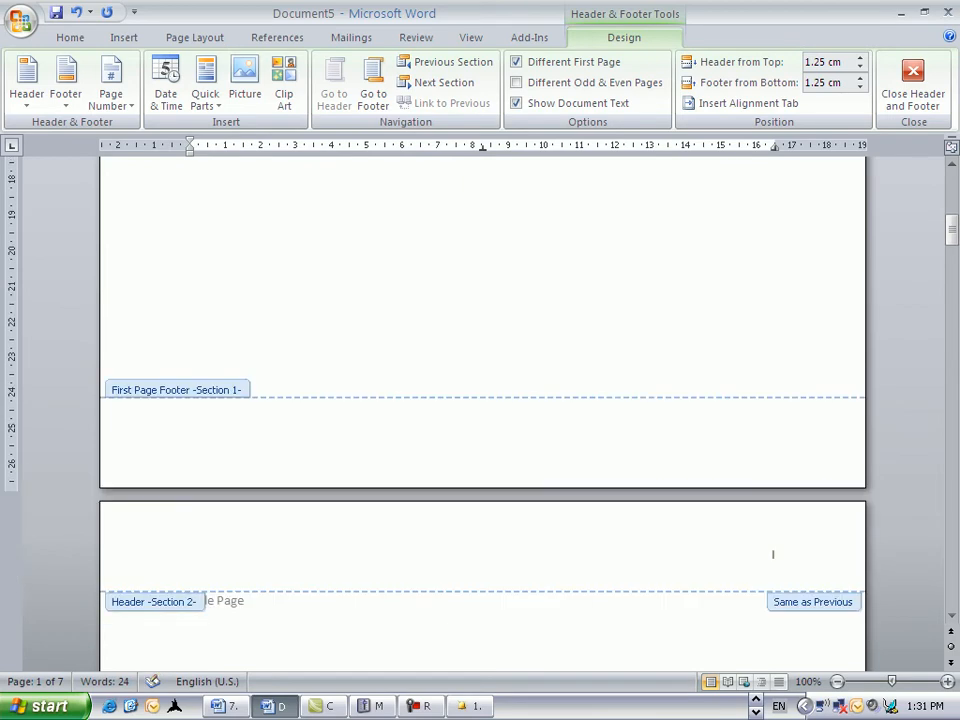
{"action": "scroll", "coordinate": [772, 554], "scroll_direction": "down", "scroll_amount": 4}
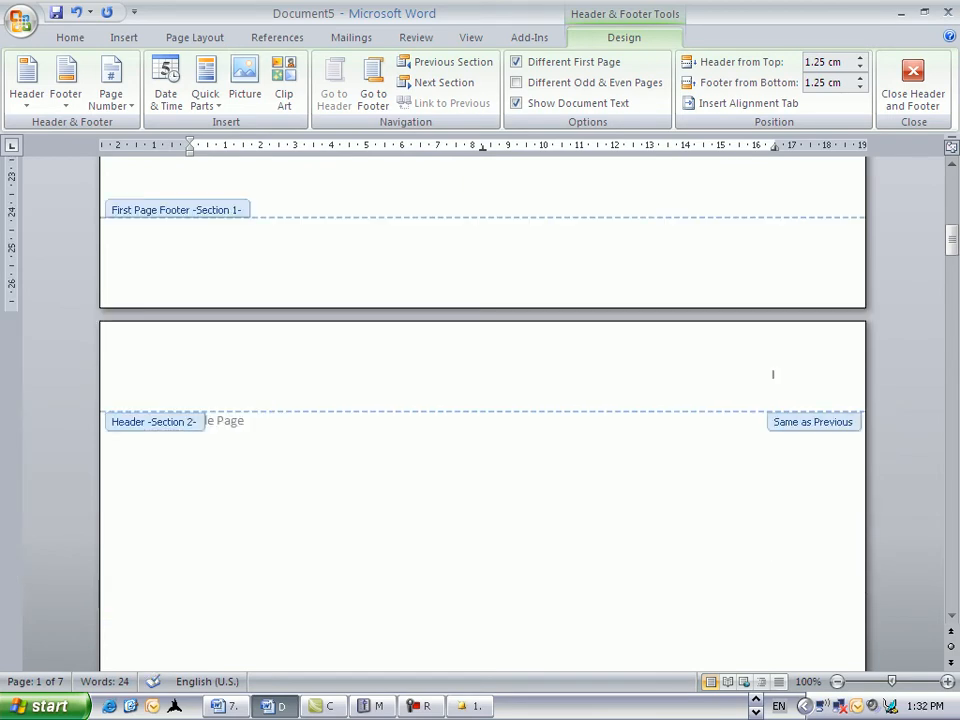
{"action": "scroll", "coordinate": [772, 374], "scroll_direction": "down", "scroll_amount": 10}
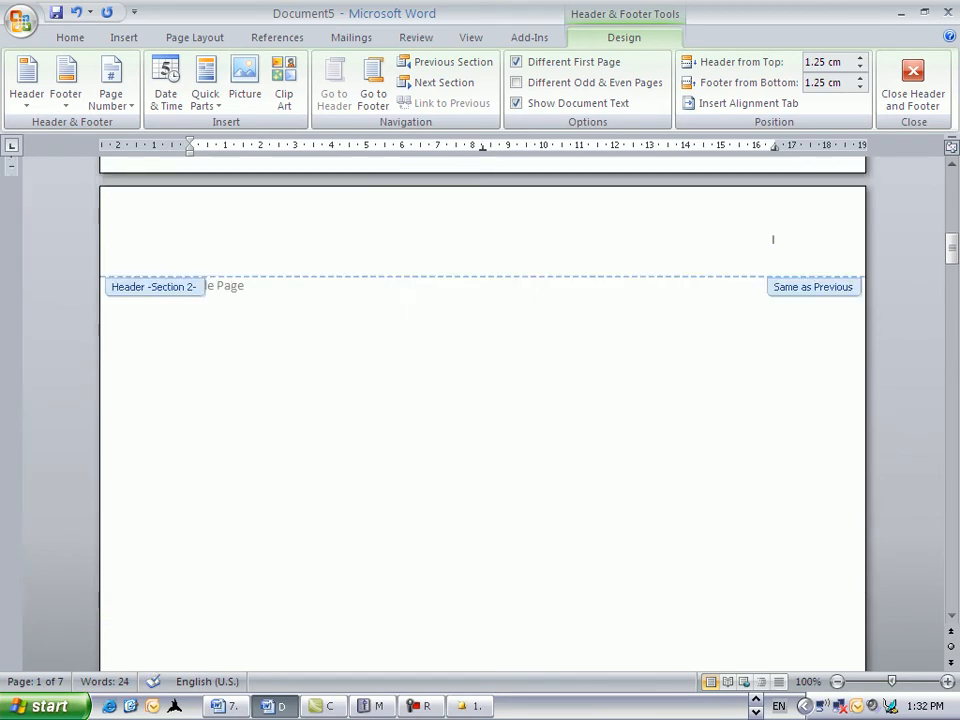
{"action": "scroll", "coordinate": [771, 208], "scroll_direction": "down", "scroll_amount": 9}
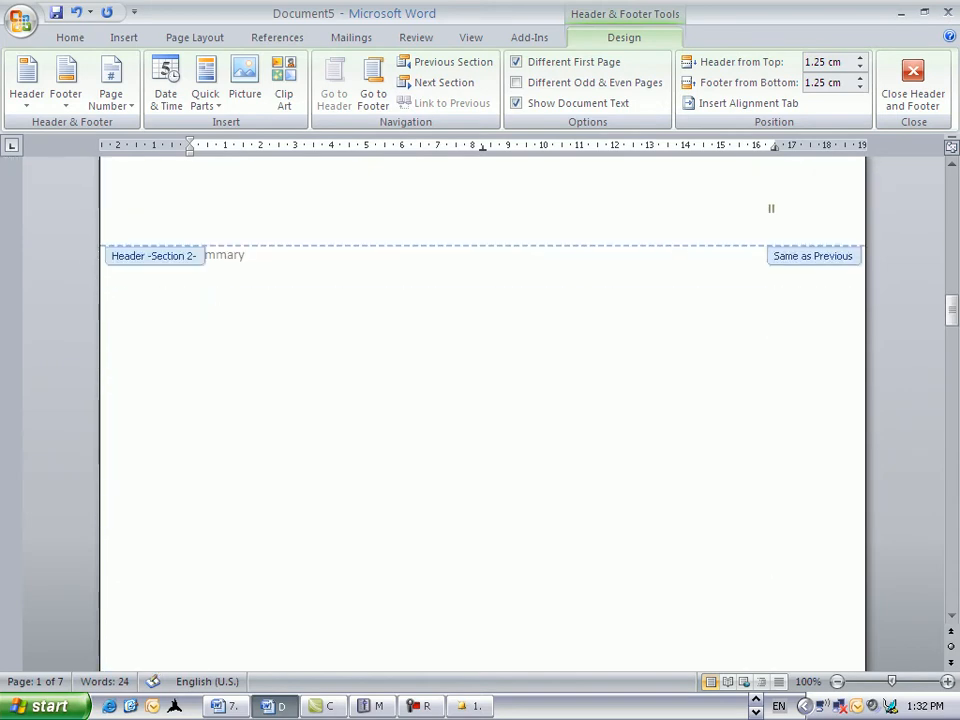
{"action": "scroll", "coordinate": [480, 400], "scroll_direction": "down", "scroll_amount": 15}
{"action": "scroll", "coordinate": [480, 400], "scroll_direction": "down", "scroll_amount": 18}
{"action": "scroll", "coordinate": [480, 400], "scroll_direction": "down", "scroll_amount": 8}
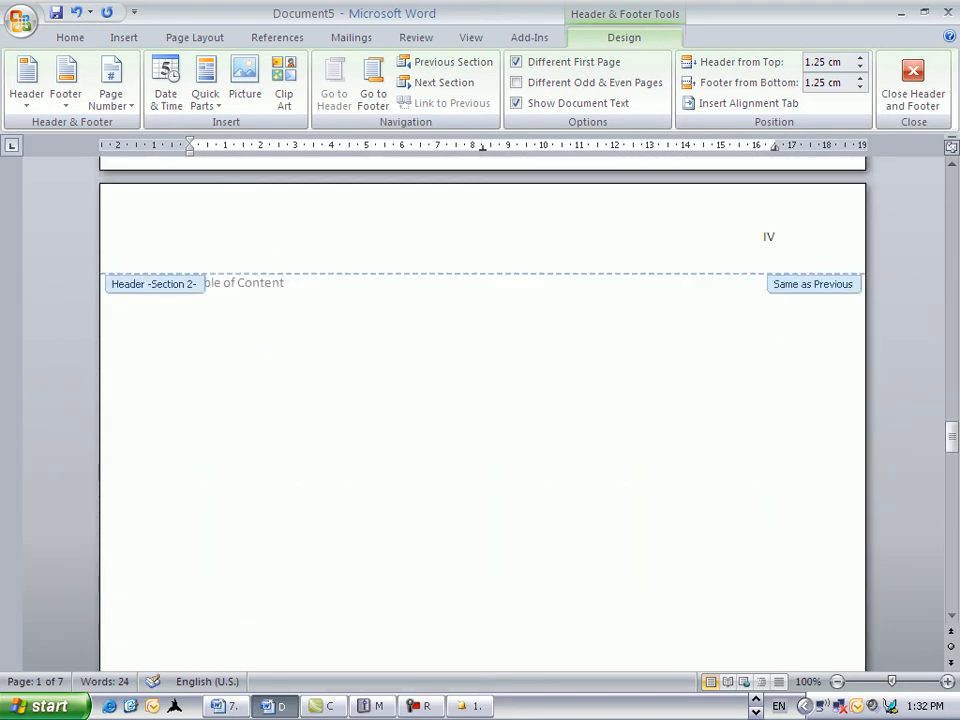
{"action": "scroll", "coordinate": [480, 400], "scroll_direction": "down", "scroll_amount": 12}
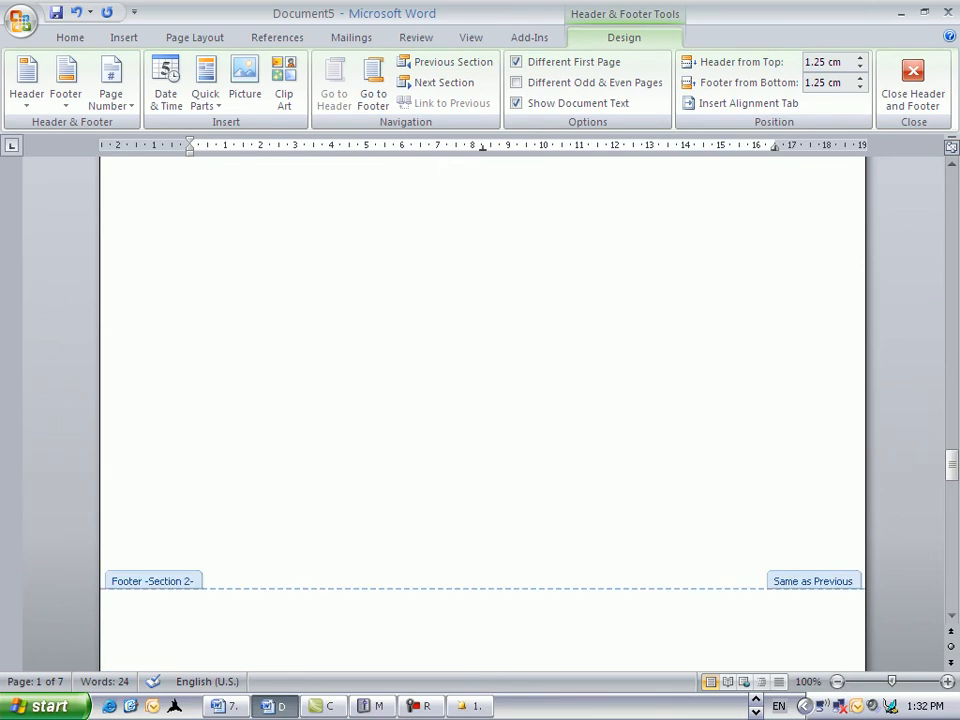
{"action": "scroll", "coordinate": [480, 400], "scroll_direction": "down", "scroll_amount": 5}
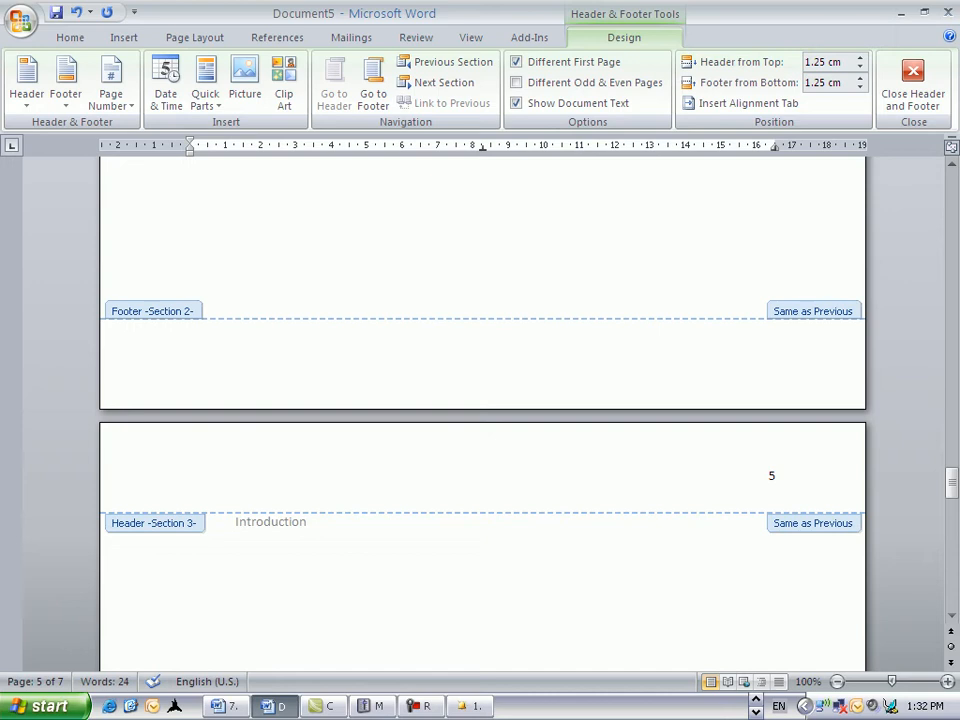
Step: Restart the page numbering of the section beginning at Introduction at 1, in the 1, 2, 3 format
{"action": "left_click", "coordinate": [775, 476]}
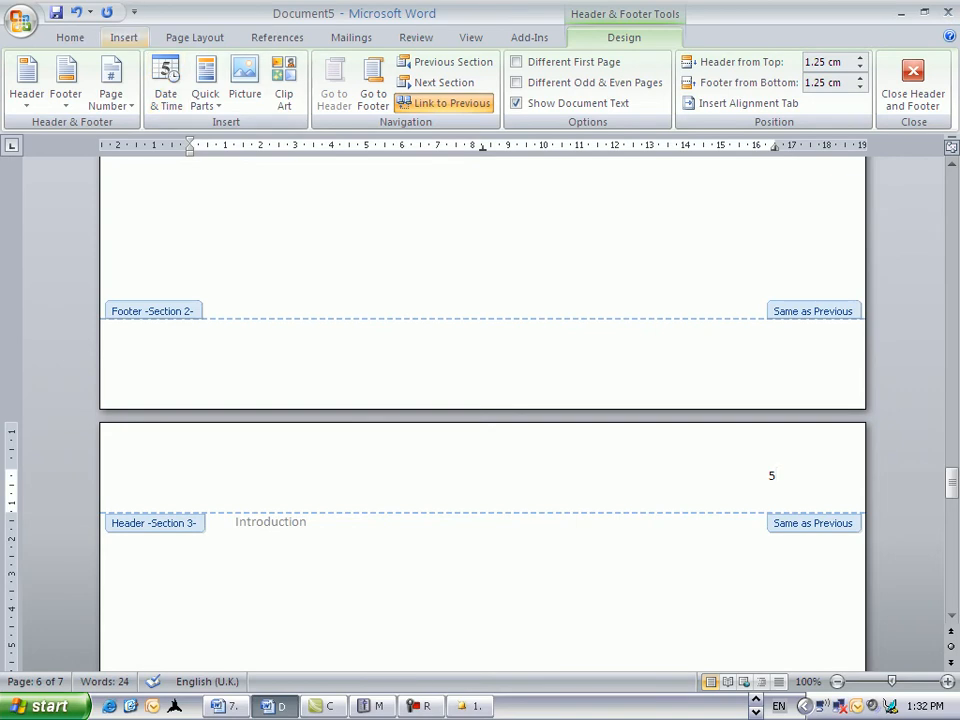
{"action": "left_click", "coordinate": [124, 38]}
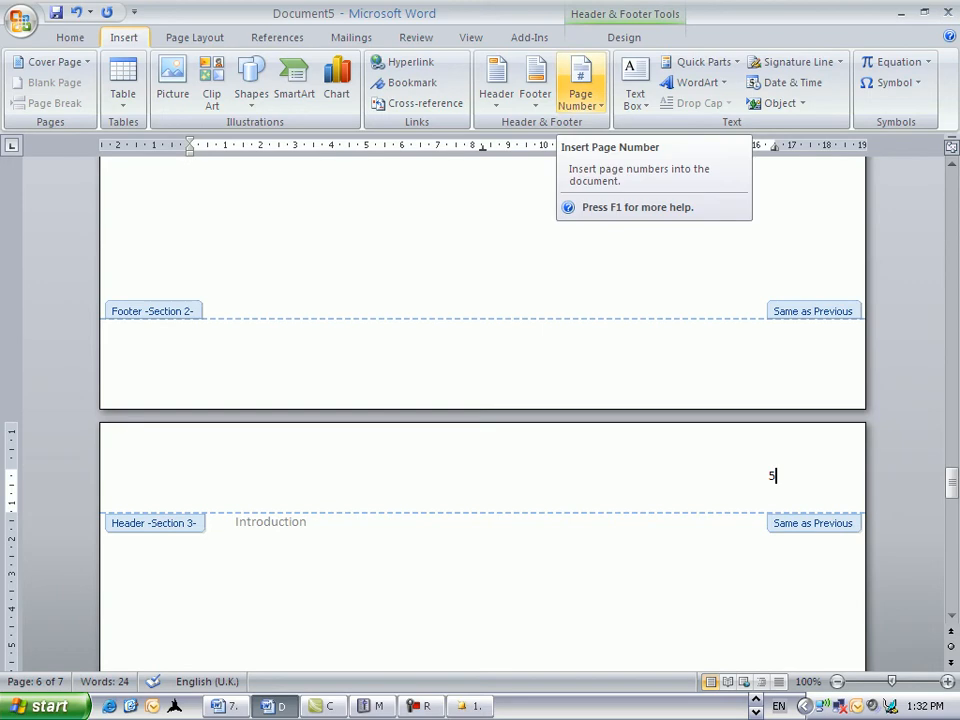
{"action": "left_click", "coordinate": [580, 85]}
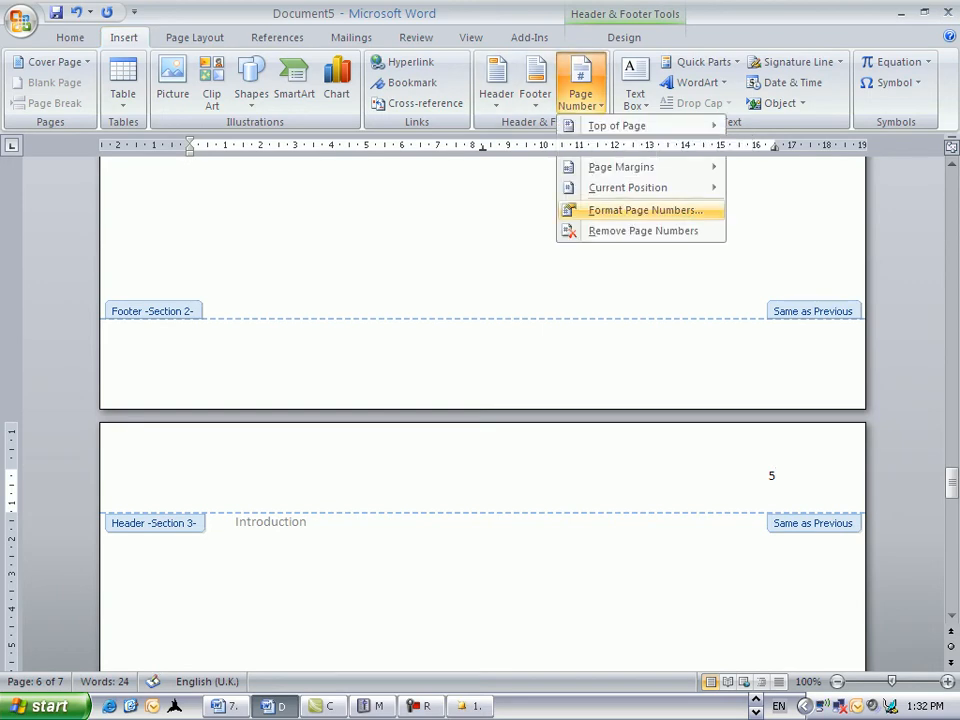
{"action": "key", "text": "Return"}
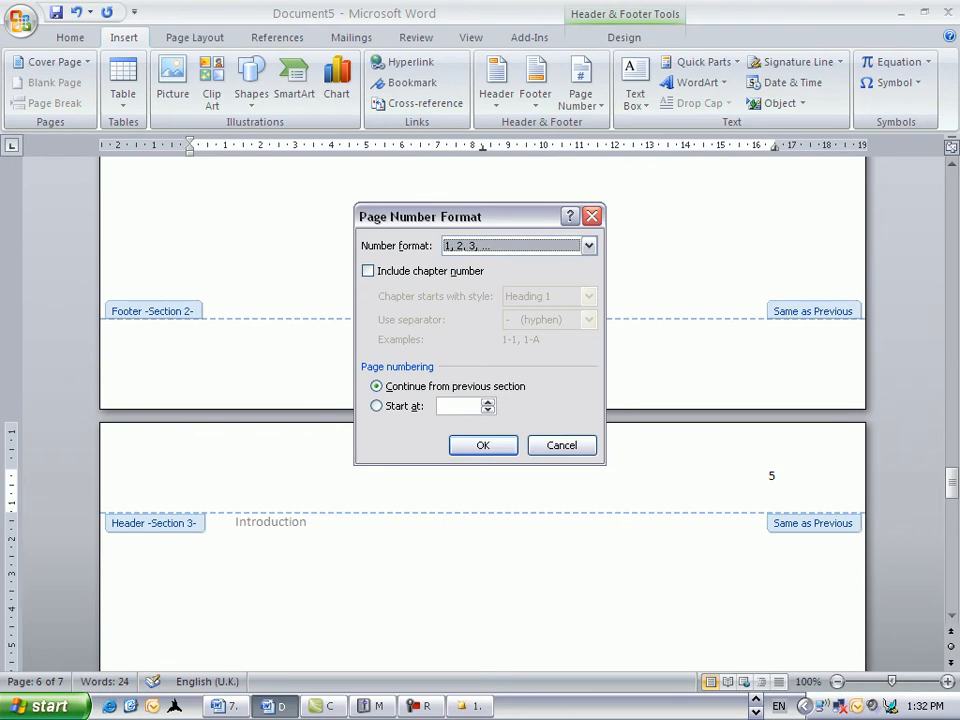
{"action": "key", "text": "alt+a"}
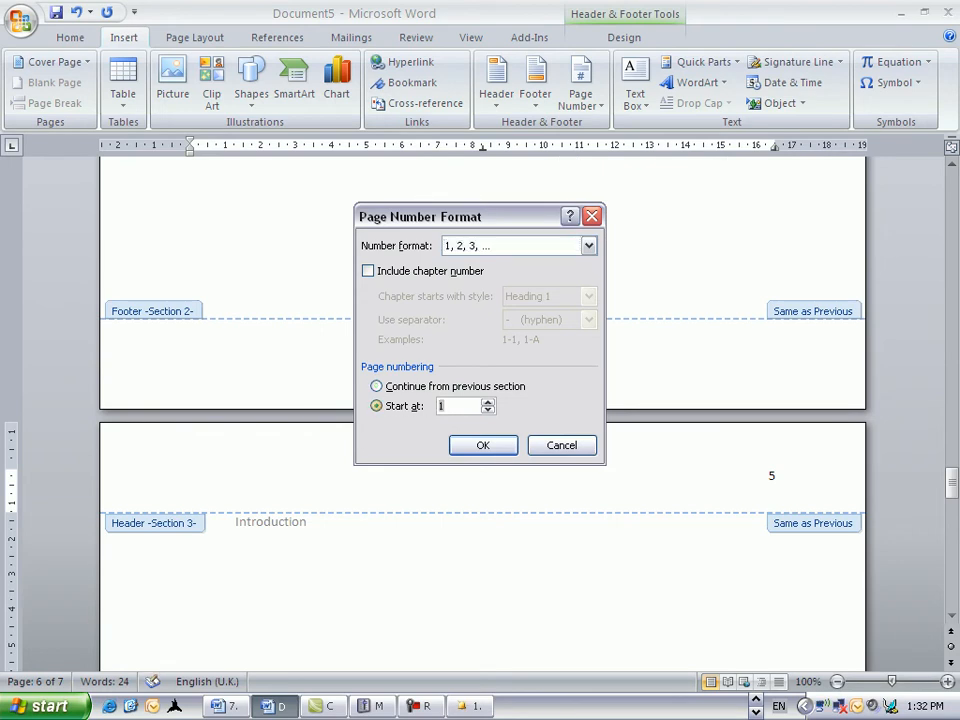
{"action": "key", "text": "Tab"}
{"action": "key", "text": "Return"}
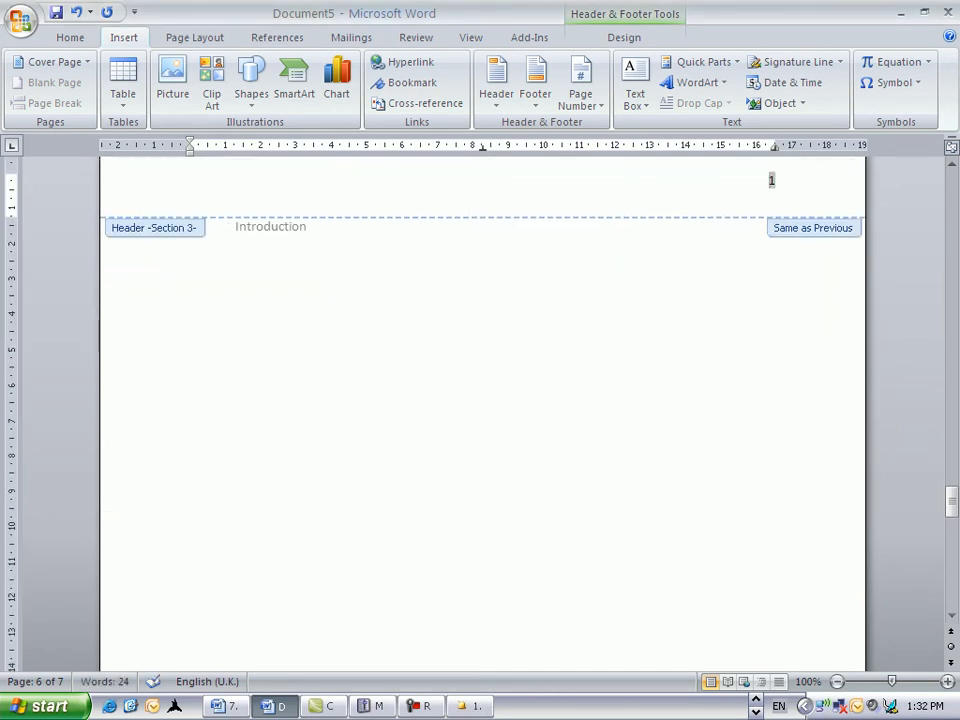
Step: Review the page numbers on the Company page, the front matter pages and the cover
{"action": "scroll", "coordinate": [715, 375], "scroll_direction": "down", "scroll_amount": 2}
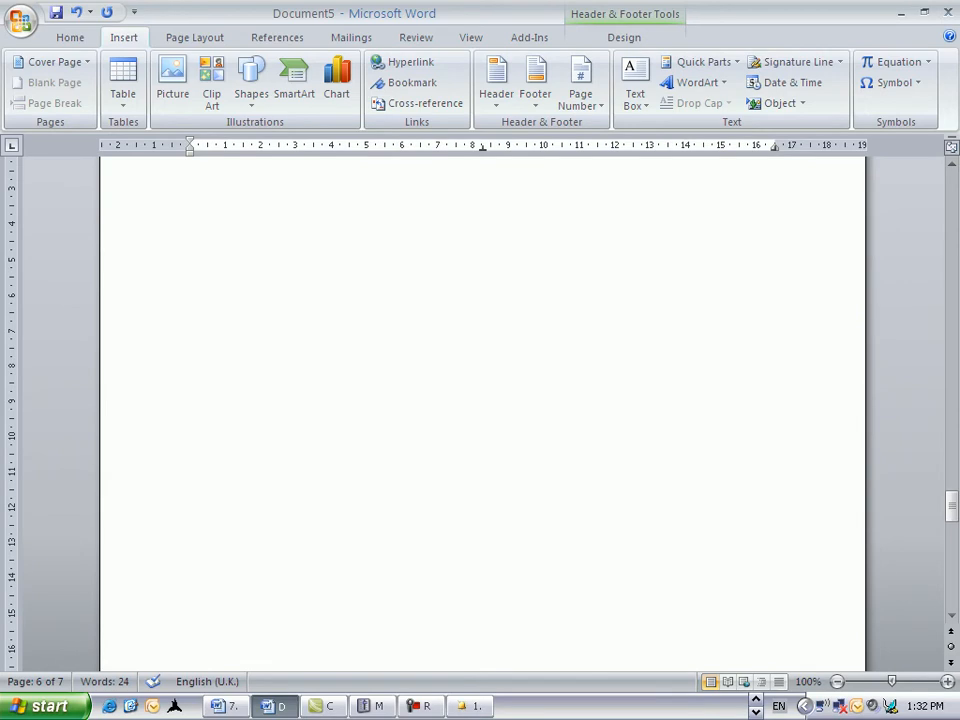
{"action": "scroll", "coordinate": [480, 400], "scroll_direction": "down", "scroll_amount": 8}
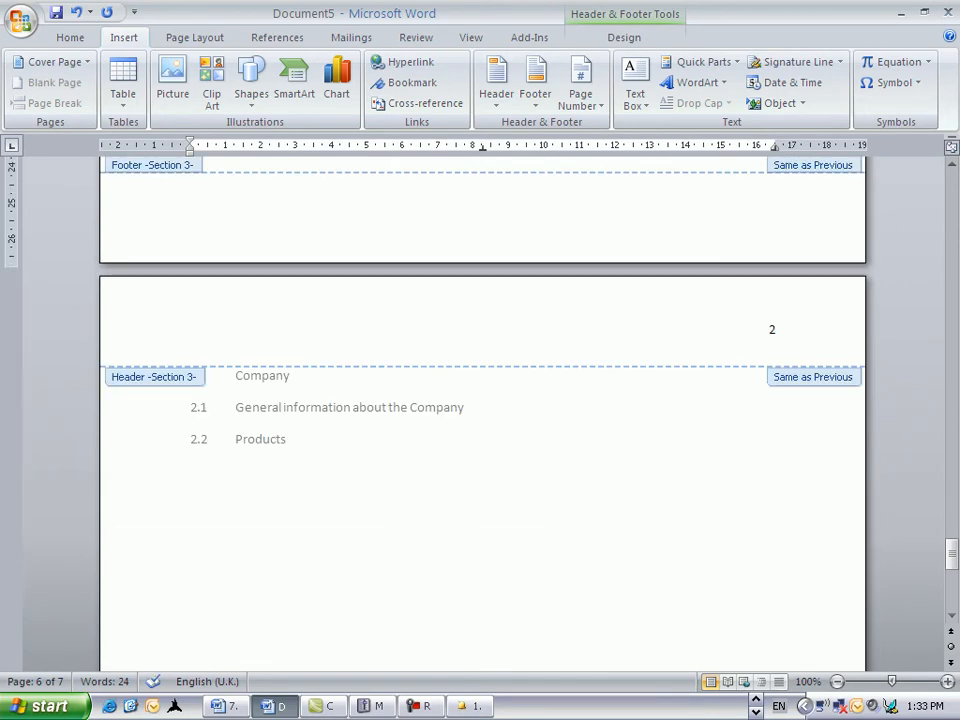
{"action": "scroll", "coordinate": [480, 400], "scroll_direction": "up", "scroll_amount": 20}
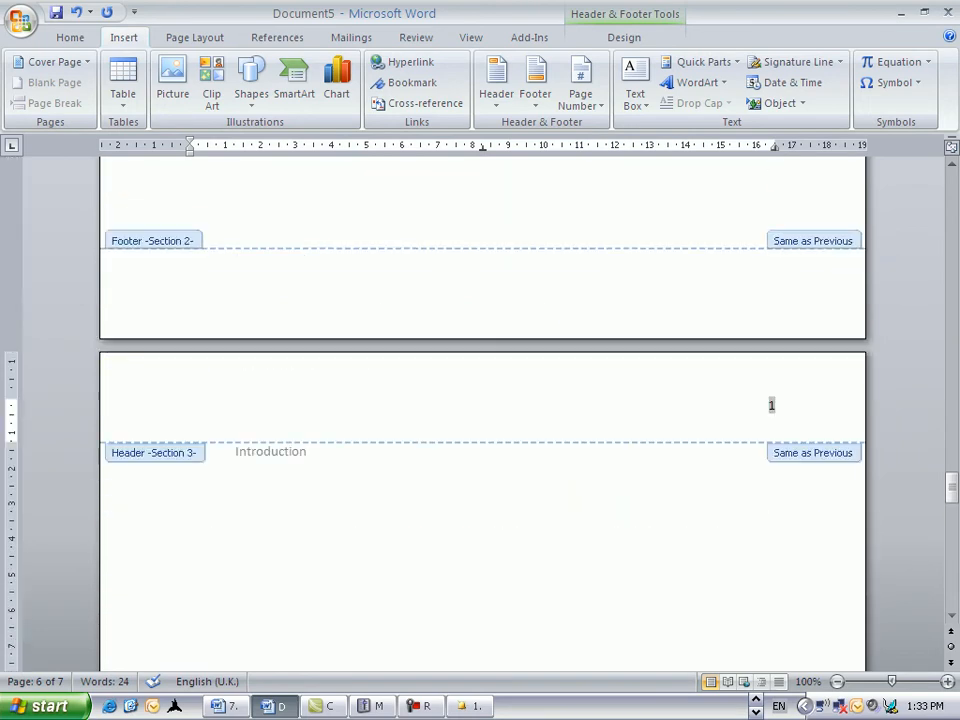
{"action": "scroll", "coordinate": [480, 400], "scroll_direction": "up", "scroll_amount": 15}
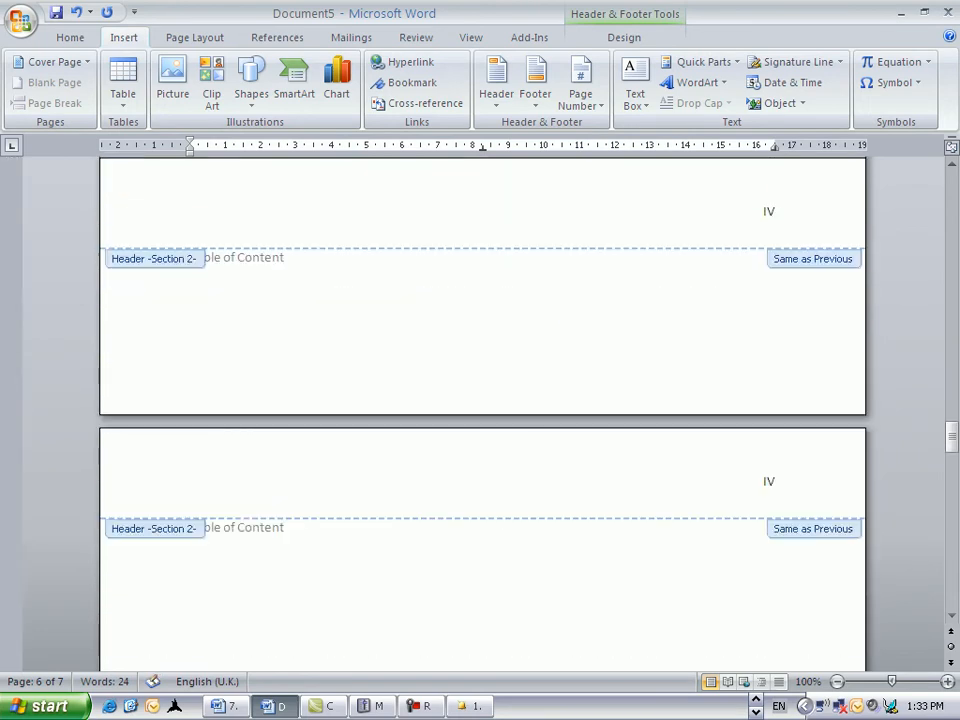
{"action": "scroll", "coordinate": [480, 400], "scroll_direction": "up", "scroll_amount": 10}
{"action": "scroll", "coordinate": [480, 400], "scroll_direction": "up", "scroll_amount": 10}
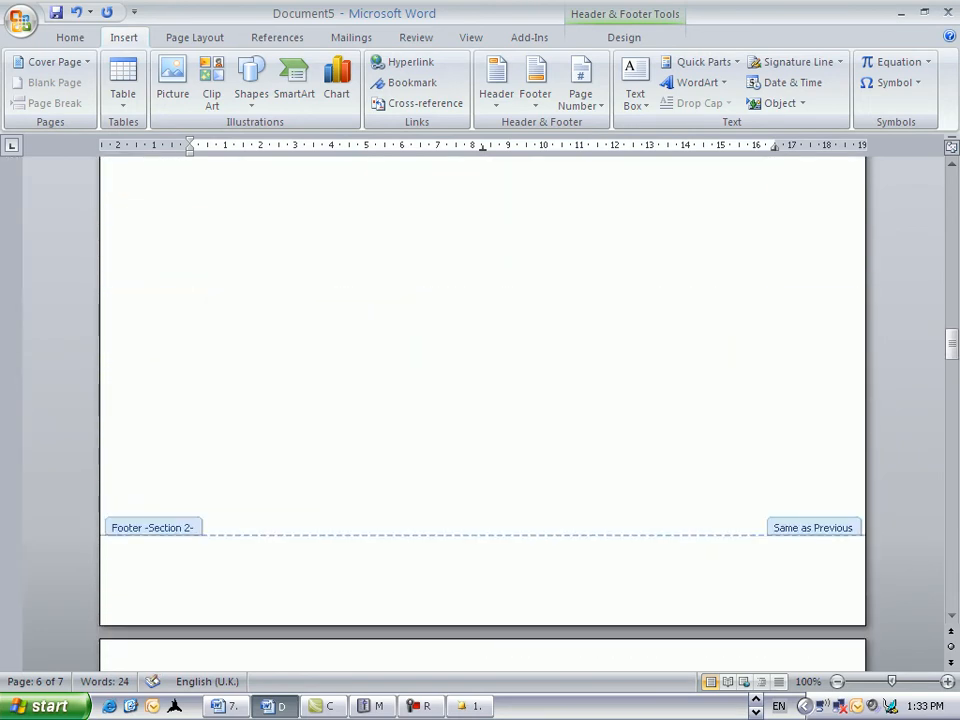
{"action": "scroll", "coordinate": [769, 602], "scroll_direction": "down", "scroll_amount": 2}
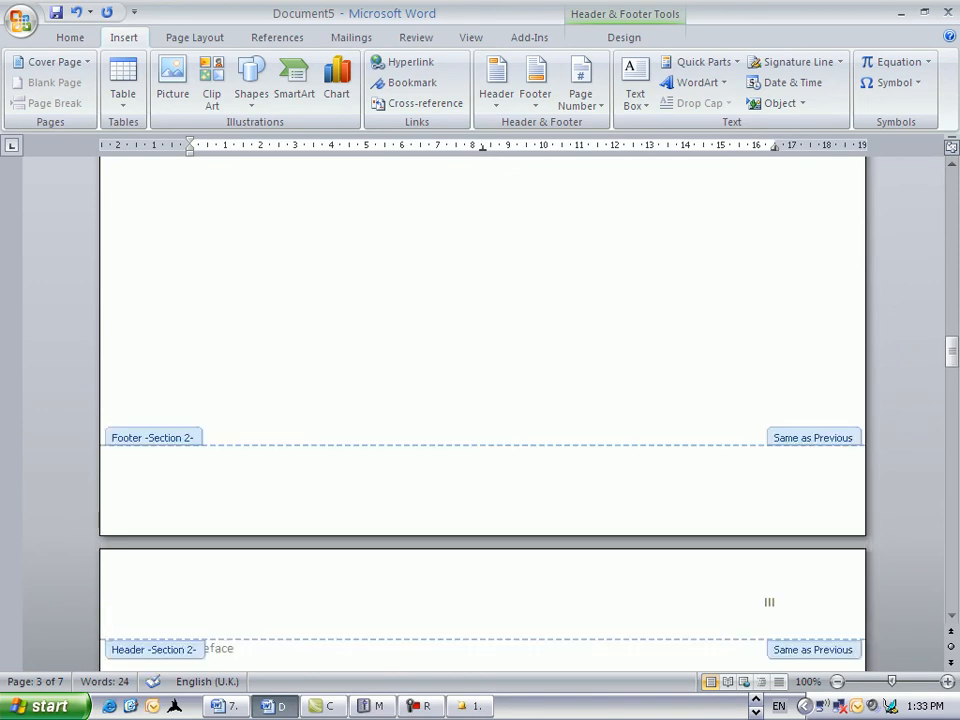
{"action": "scroll", "coordinate": [769, 602], "scroll_direction": "down", "scroll_amount": 5}
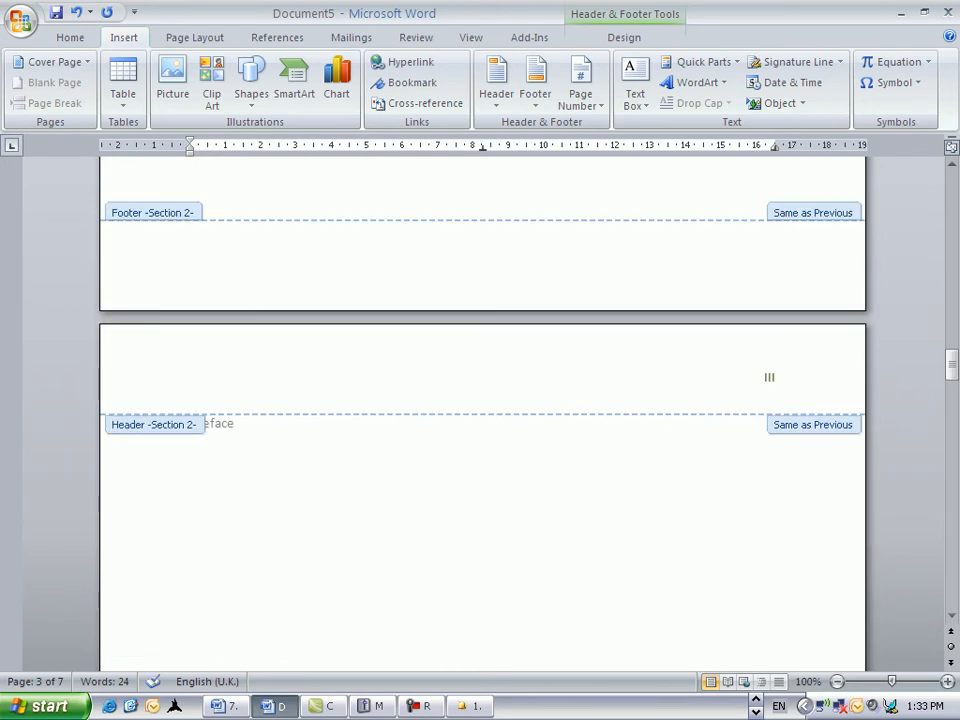
{"action": "scroll", "coordinate": [769, 377], "scroll_direction": "up", "scroll_amount": 8}
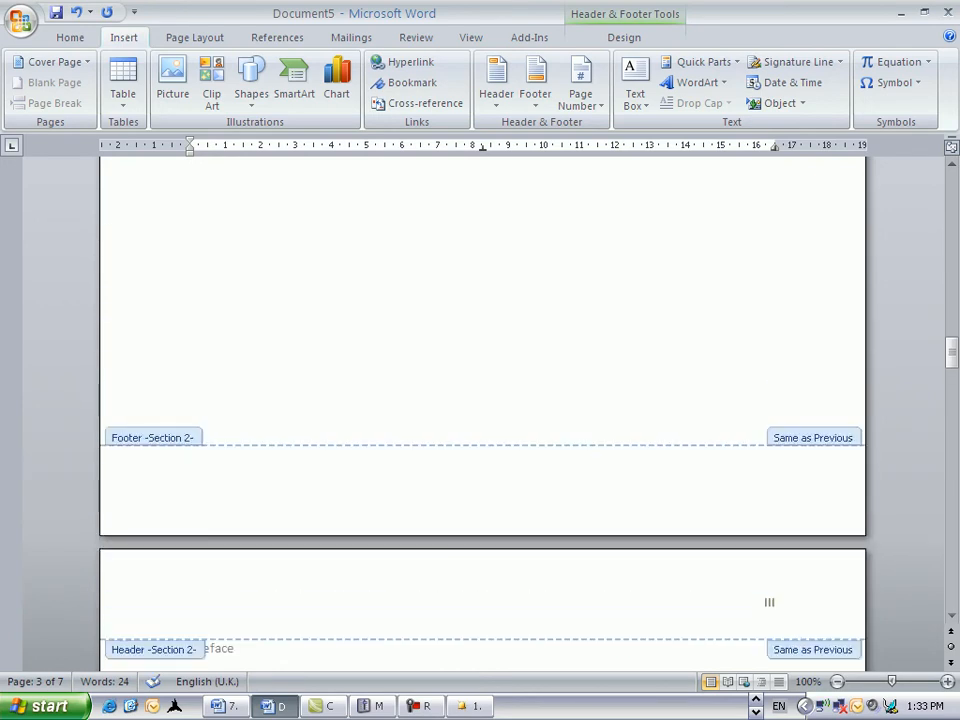
{"action": "scroll", "coordinate": [482, 400], "scroll_direction": "up", "scroll_amount": 4}
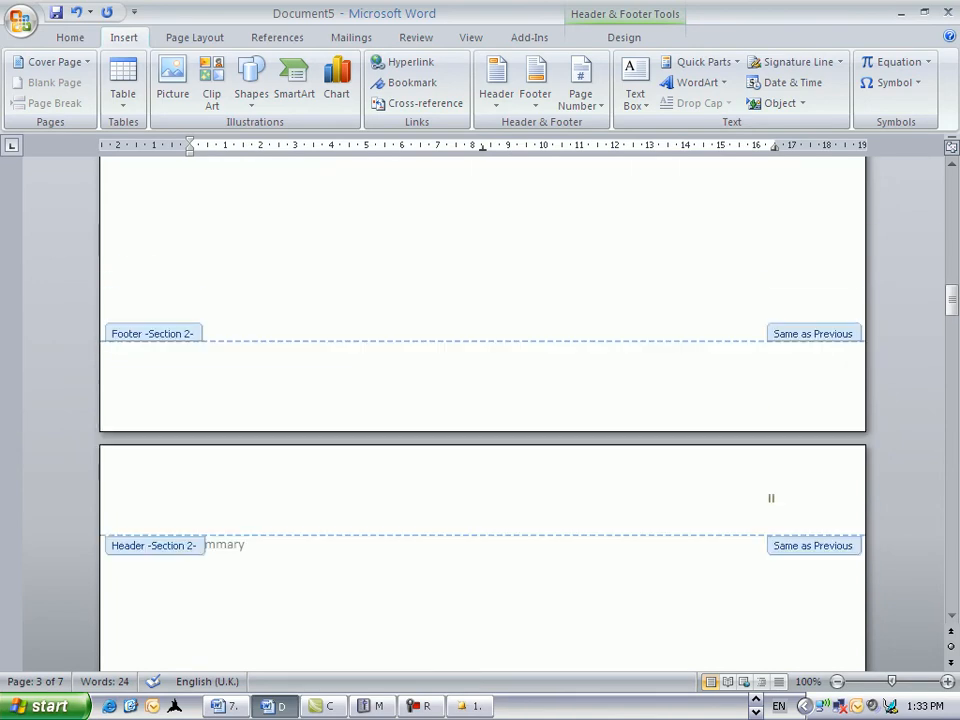
{"action": "scroll", "coordinate": [772, 259], "scroll_direction": "up", "scroll_amount": 6}
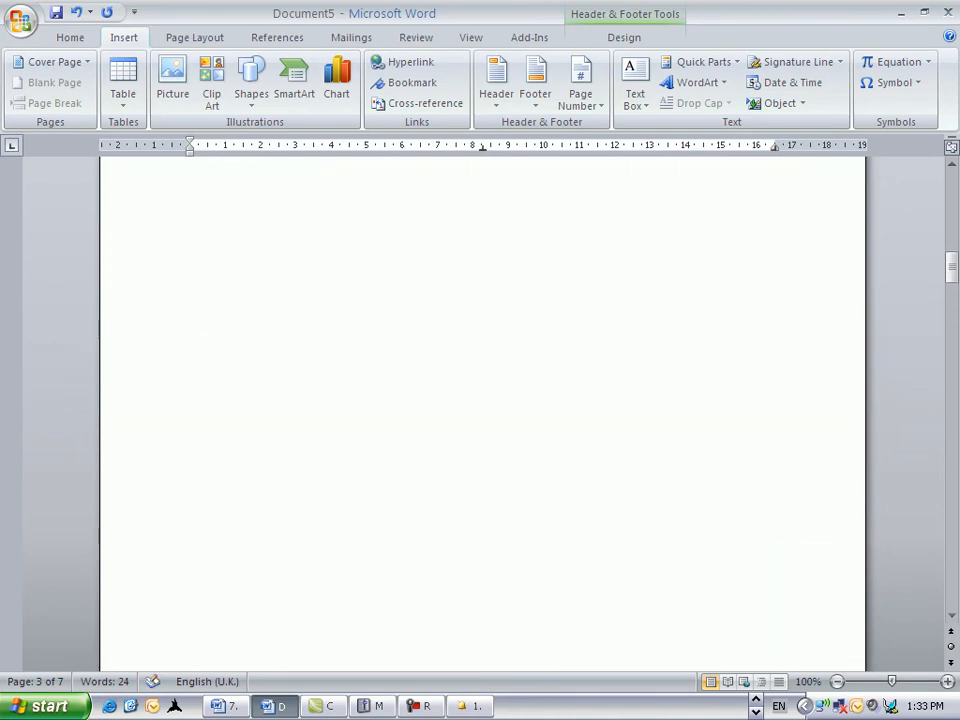
{"action": "scroll", "coordinate": [772, 259], "scroll_direction": "up", "scroll_amount": 6}
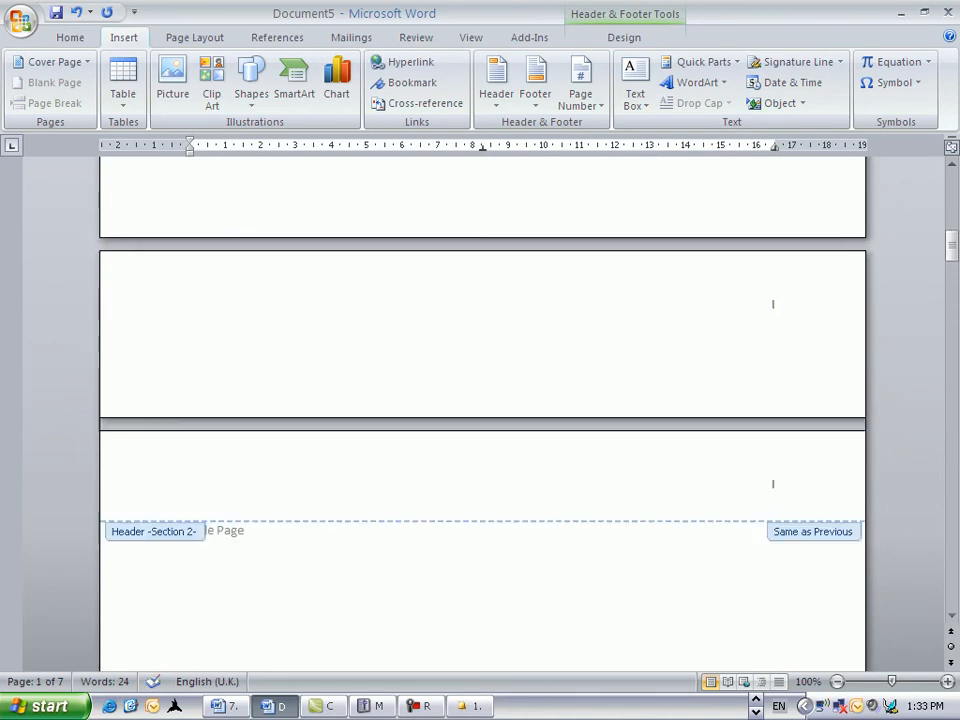
{"action": "scroll", "coordinate": [482, 400], "scroll_direction": "up", "scroll_amount": 3}
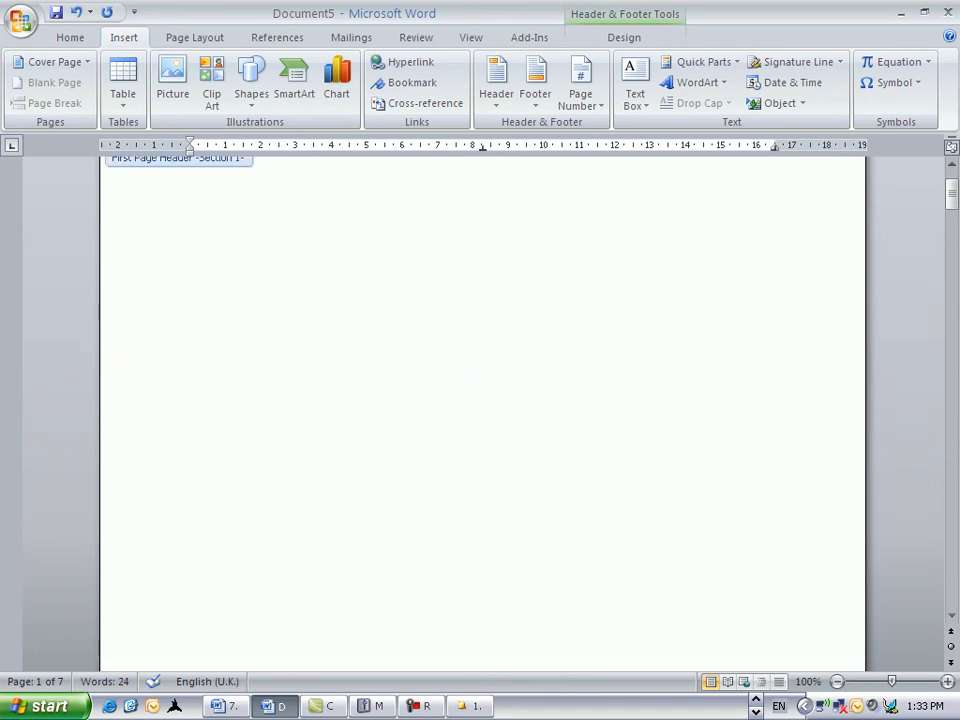
{"action": "scroll", "coordinate": [482, 400], "scroll_direction": "up", "scroll_amount": 3}
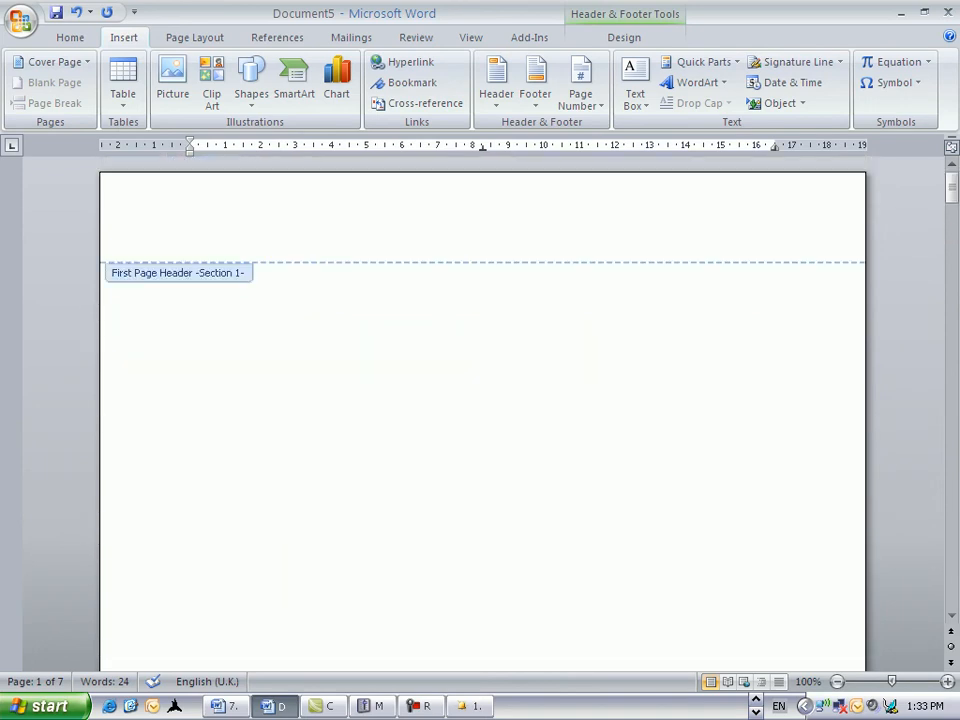
{"action": "scroll", "coordinate": [482, 400], "scroll_direction": "down", "scroll_amount": 10}
{"action": "scroll", "coordinate": [772, 419], "scroll_direction": "down", "scroll_amount": 8}
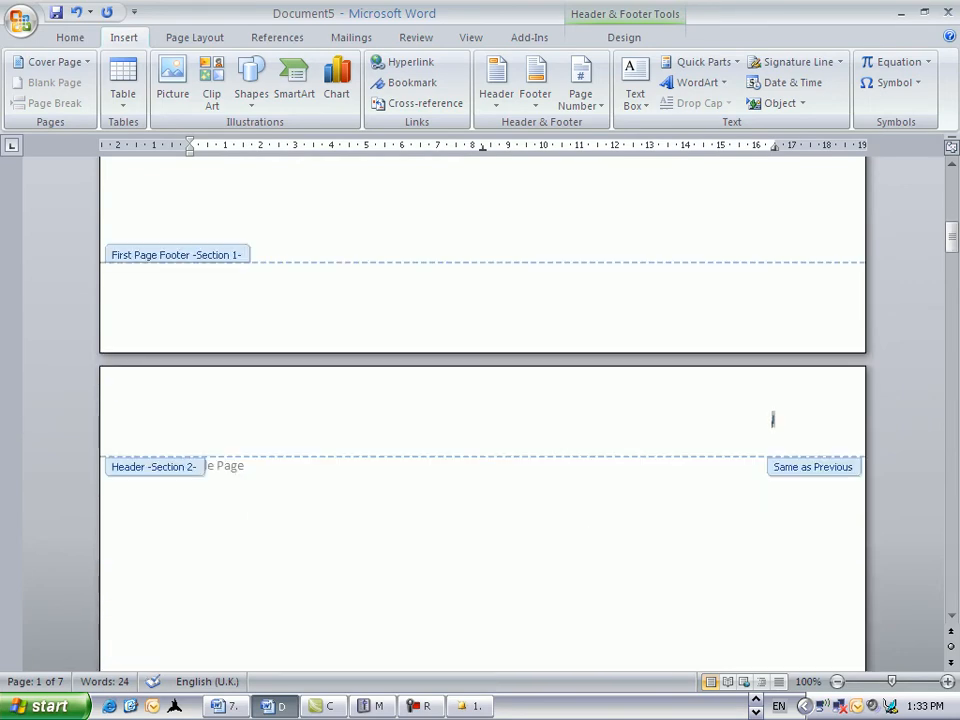
Step: Leave header editing and apply the Heading 1 style to the "Title Page" text
{"action": "left_click", "coordinate": [772, 419]}
{"action": "key", "text": "Escape"}
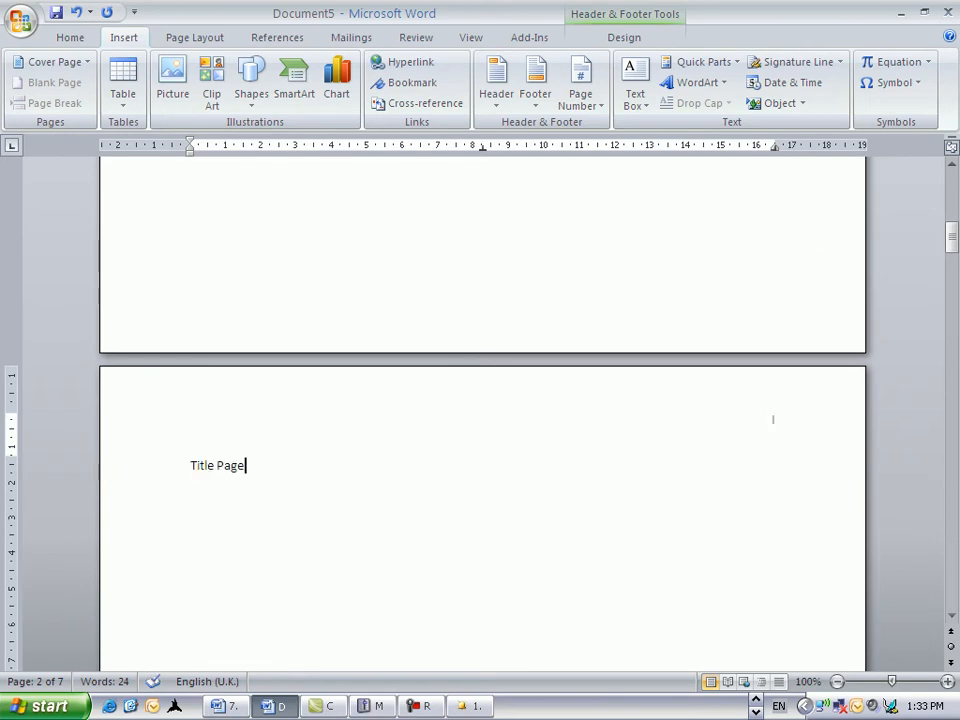
{"action": "key", "text": "ctrl+shift+Left"}
{"action": "key", "text": "ctrl+shift+Left"}
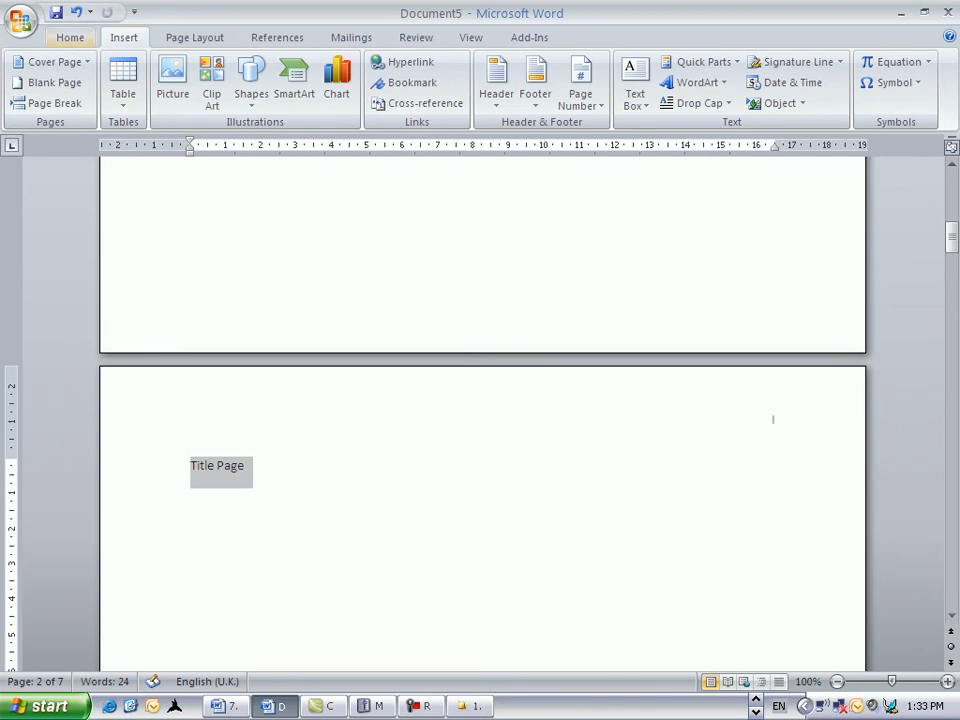
{"action": "left_click", "coordinate": [70, 37]}
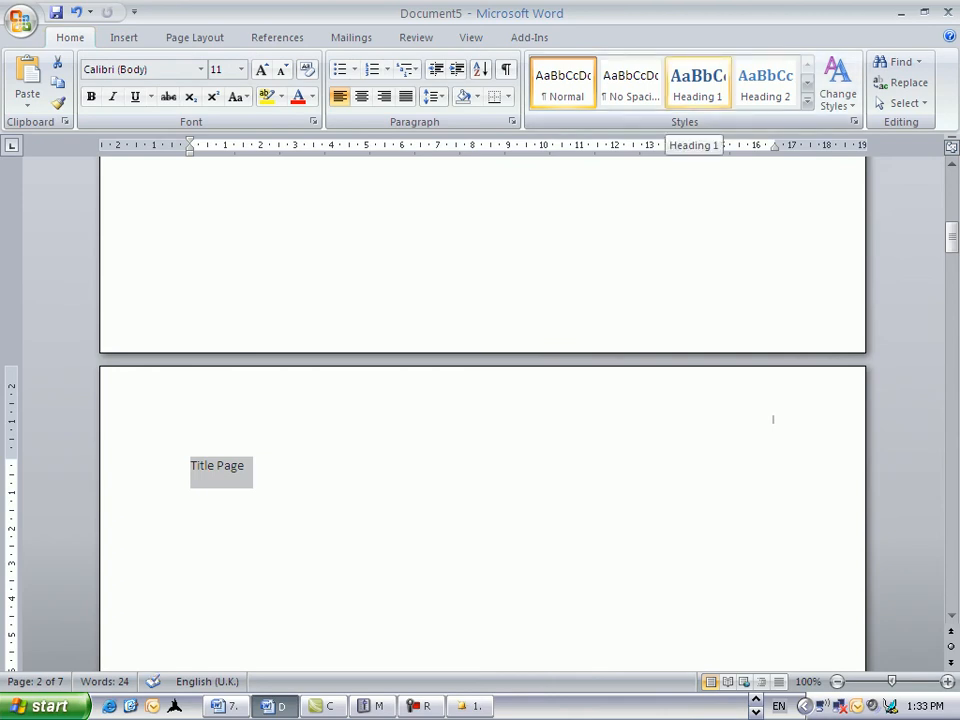
{"action": "left_click", "coordinate": [697, 80]}
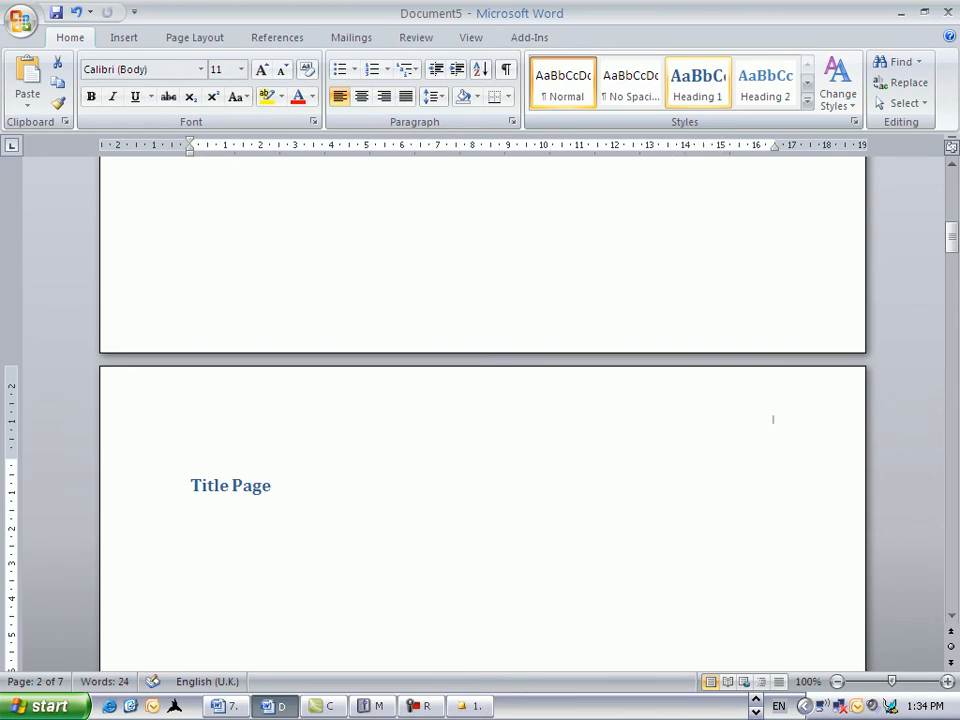
{"action": "left_click", "coordinate": [698, 84]}
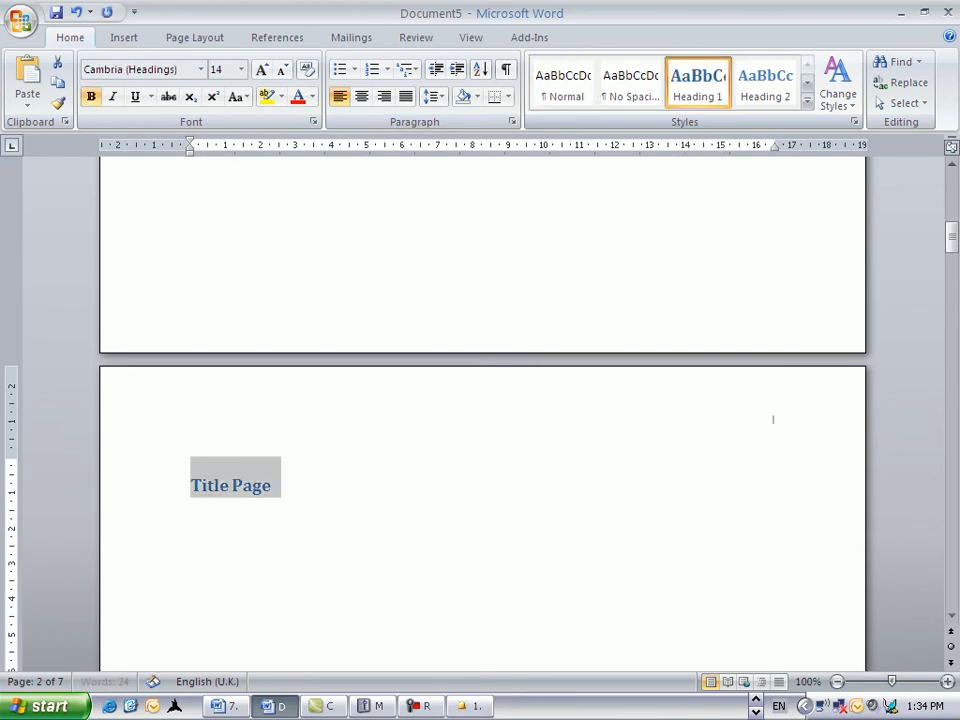
Step: Apply the Heading 1 style to the "Summary" title on front matter page II
{"action": "scroll", "coordinate": [773, 419], "scroll_direction": "down", "scroll_amount": 14}
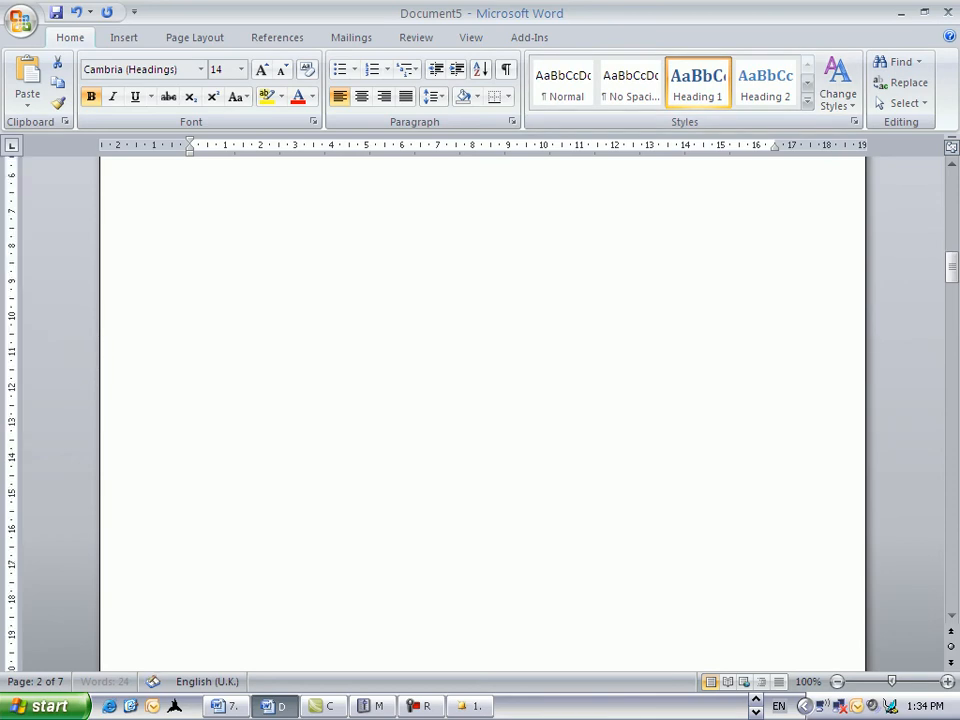
{"action": "scroll", "coordinate": [771, 478], "scroll_direction": "down", "scroll_amount": 4}
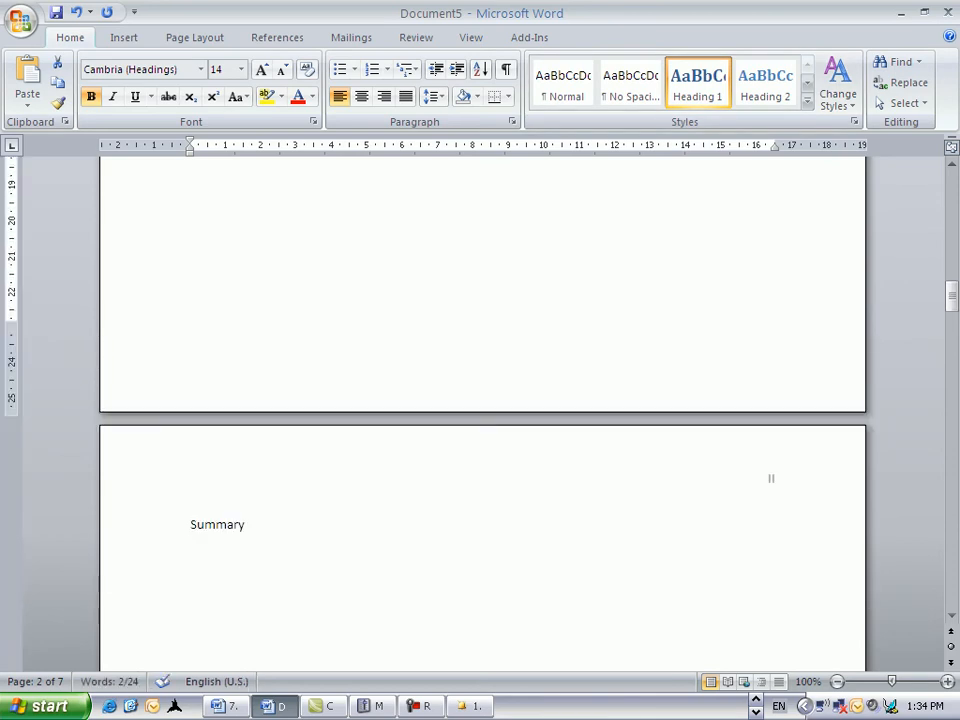
{"action": "left_click_drag", "start_coordinate": [245, 525], "coordinate": [190, 525]}
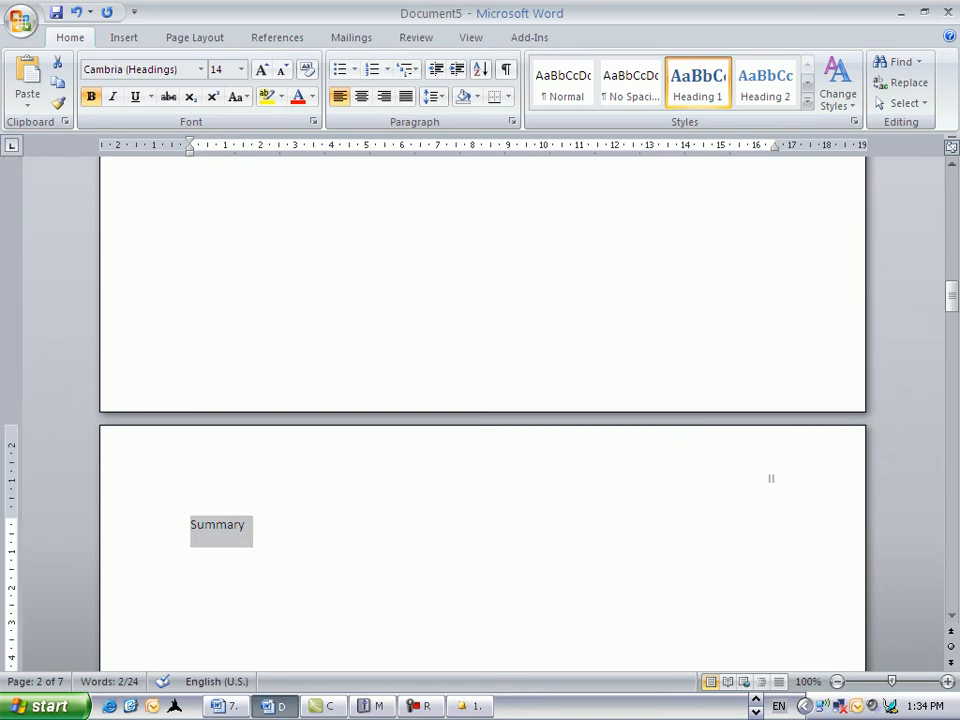
{"action": "key", "text": "ctrl+shift+n"}
{"action": "left_click", "coordinate": [698, 84]}
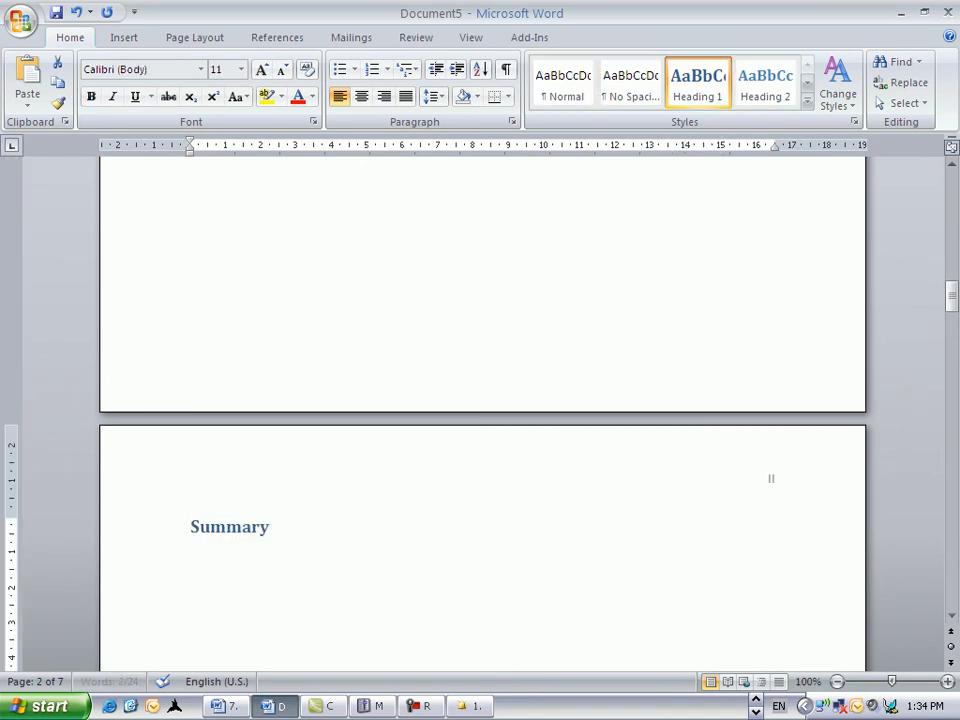
Step: Apply the Heading 1 style to the "Preface" title on front matter page III
{"action": "scroll", "coordinate": [482, 413], "scroll_direction": "down", "scroll_amount": 2}
{"action": "scroll", "coordinate": [482, 413], "scroll_direction": "down", "scroll_amount": 12}
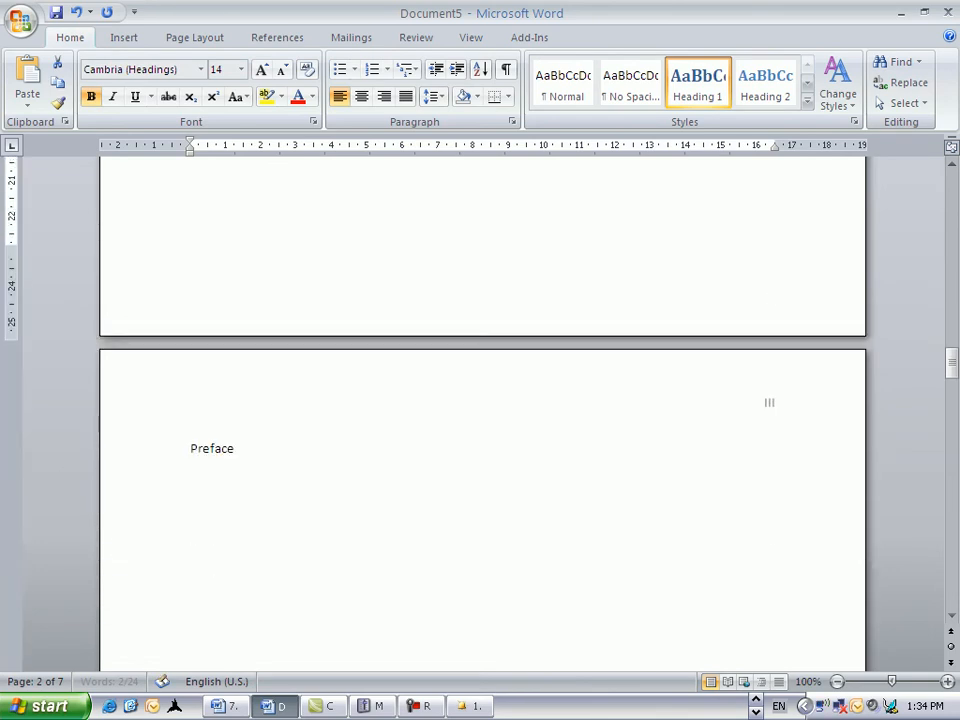
{"action": "left_click_drag", "start_coordinate": [236, 449], "coordinate": [191, 449]}
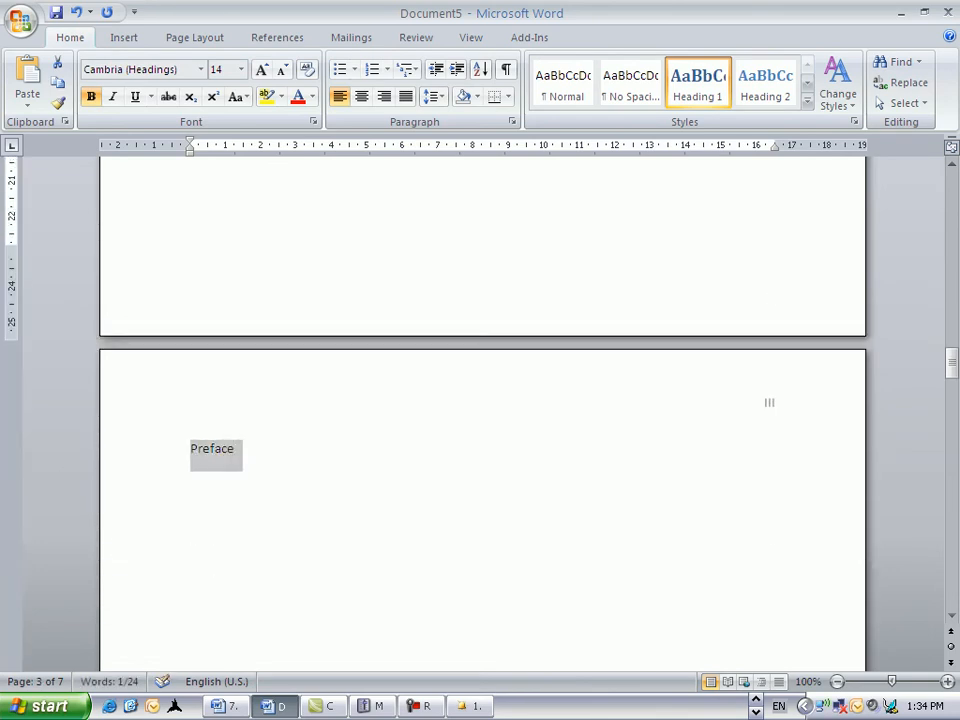
{"action": "left_click", "coordinate": [698, 84]}
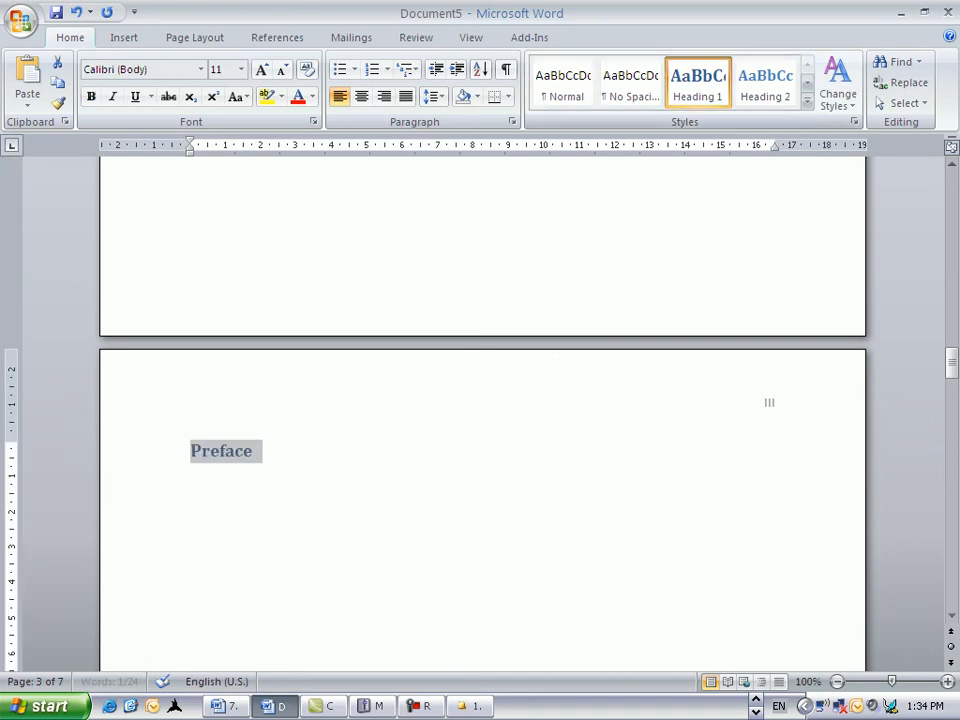
Step: Apply the Heading 1 style to the "Table of Content" title on front matter page IV
{"action": "scroll", "coordinate": [482, 413], "scroll_direction": "down", "scroll_amount": 3}
{"action": "scroll", "coordinate": [482, 413], "scroll_direction": "down", "scroll_amount": 20}
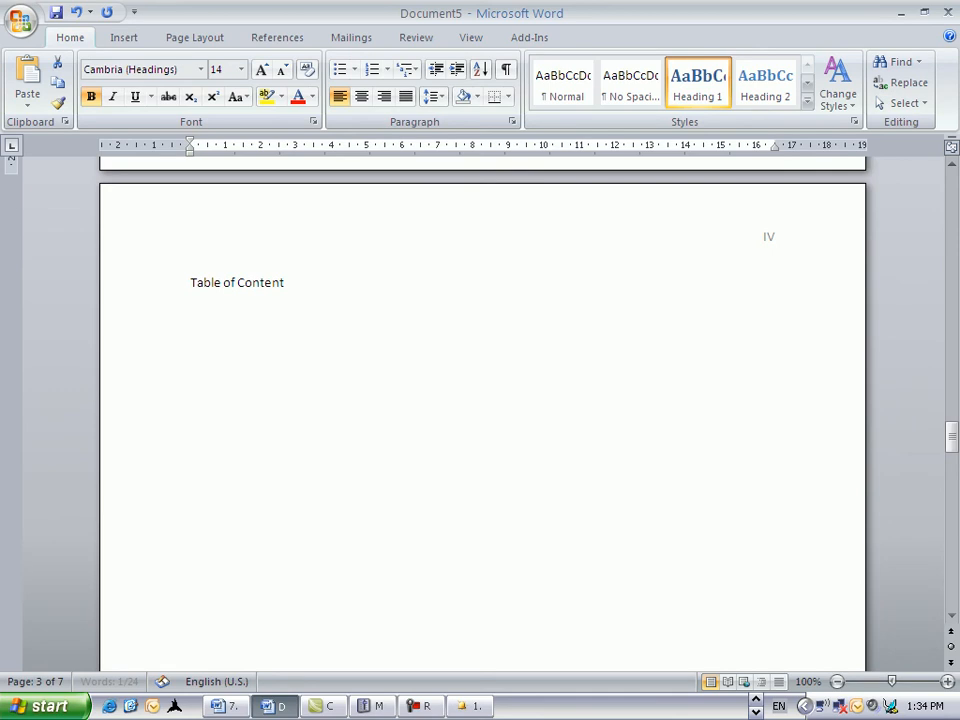
{"action": "left_click", "coordinate": [281, 282]}
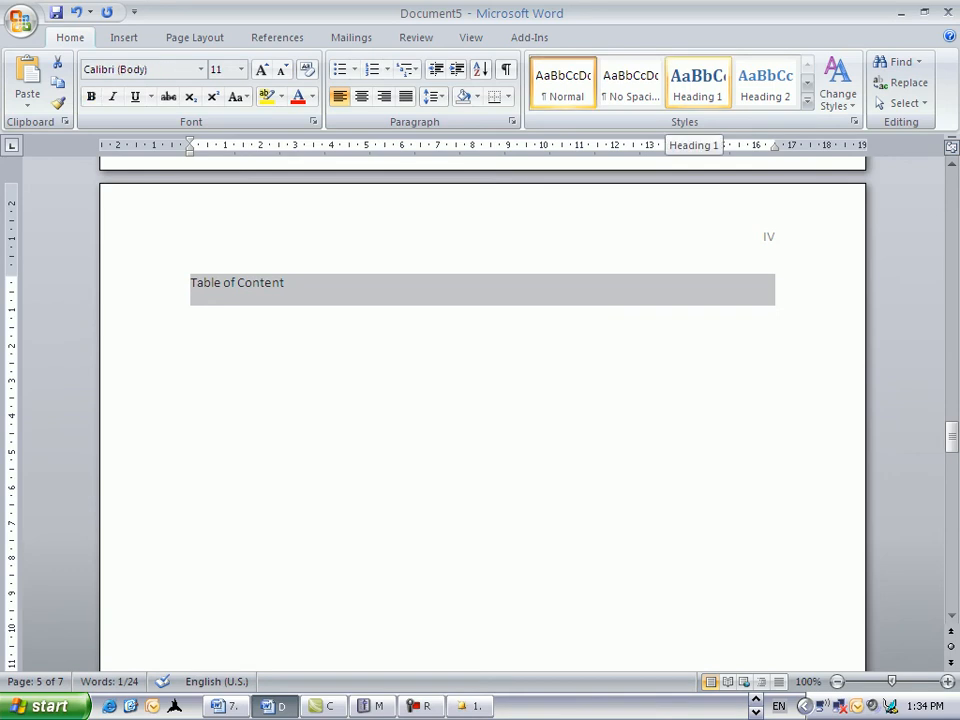
{"action": "left_click", "coordinate": [697, 84]}
Step: Apply the Heading 1 style to the "1 Introduction" title on the first main text page
{"action": "scroll", "coordinate": [482, 412], "scroll_direction": "down", "scroll_amount": 5}
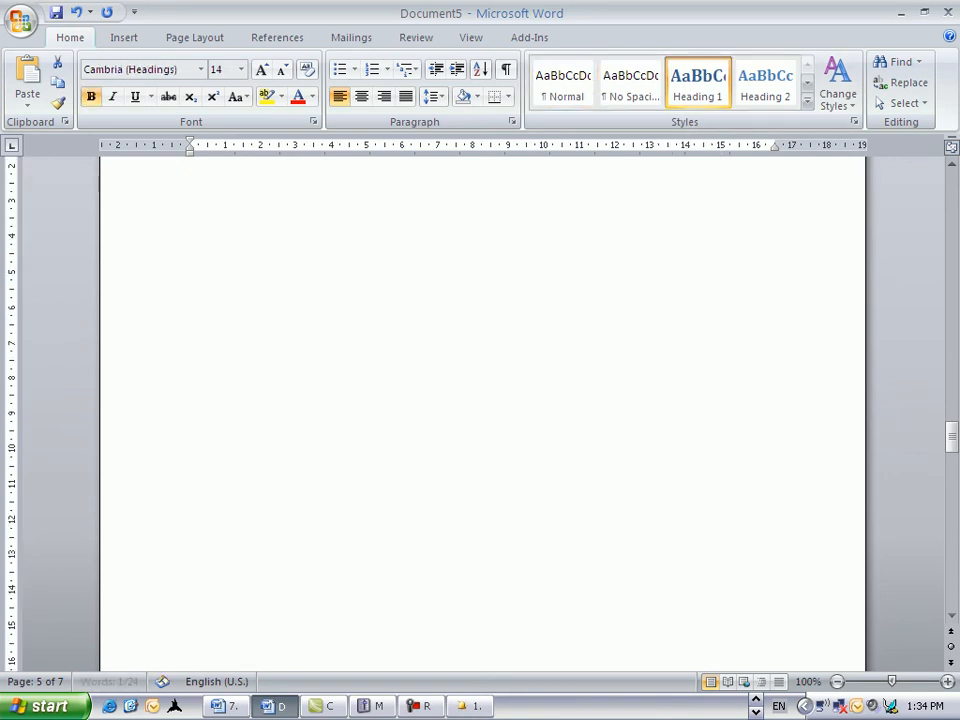
{"action": "scroll", "coordinate": [482, 412], "scroll_direction": "down", "scroll_amount": 7}
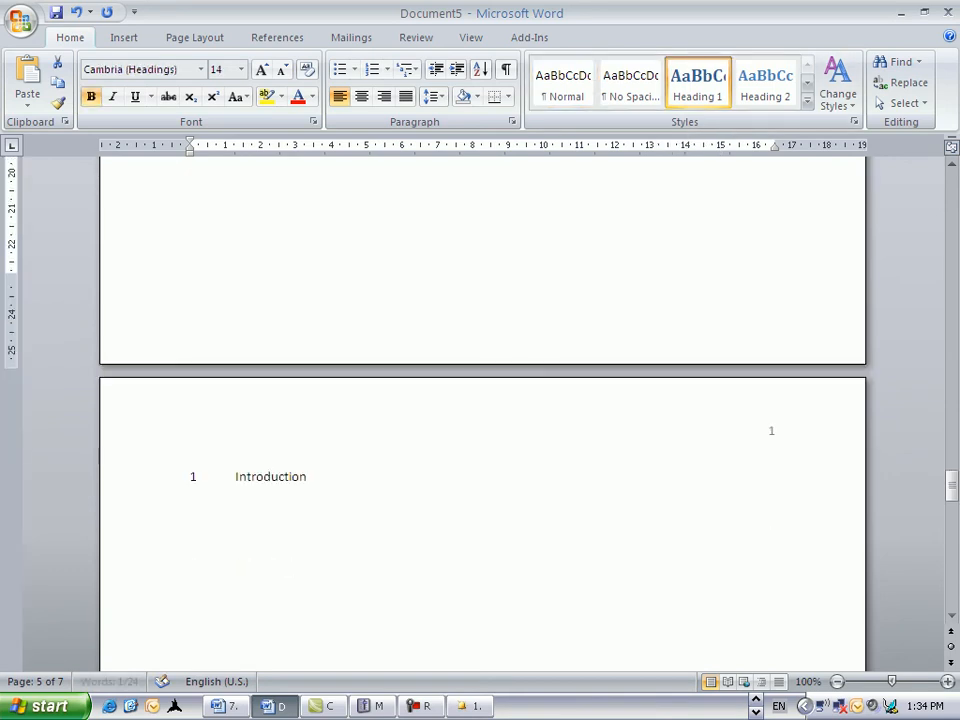
{"action": "left_click_drag", "start_coordinate": [310, 477], "coordinate": [190, 477]}
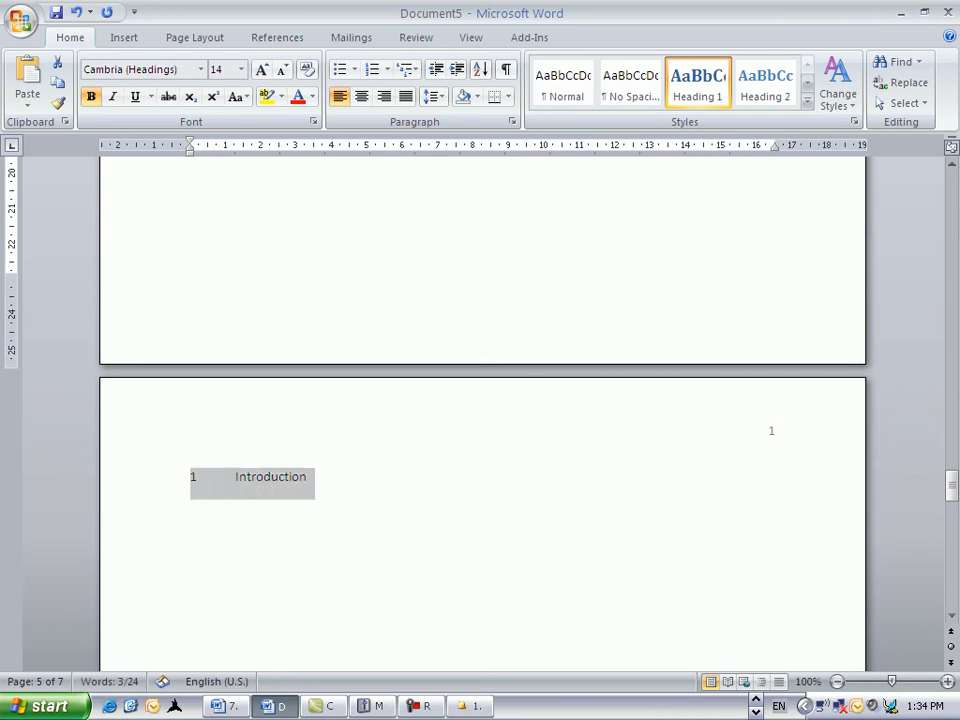
{"action": "left_click", "coordinate": [697, 84]}
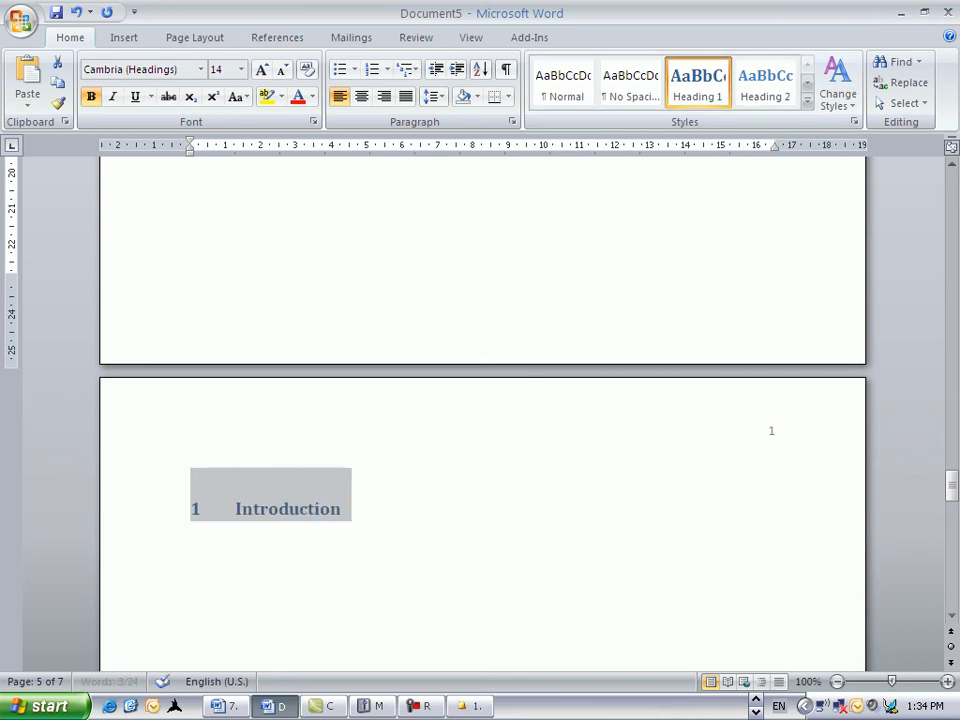
Step: Apply the Heading 1 style to the "2 Company" title on the second main text page
{"action": "scroll", "coordinate": [482, 412], "scroll_direction": "down", "scroll_amount": 12}
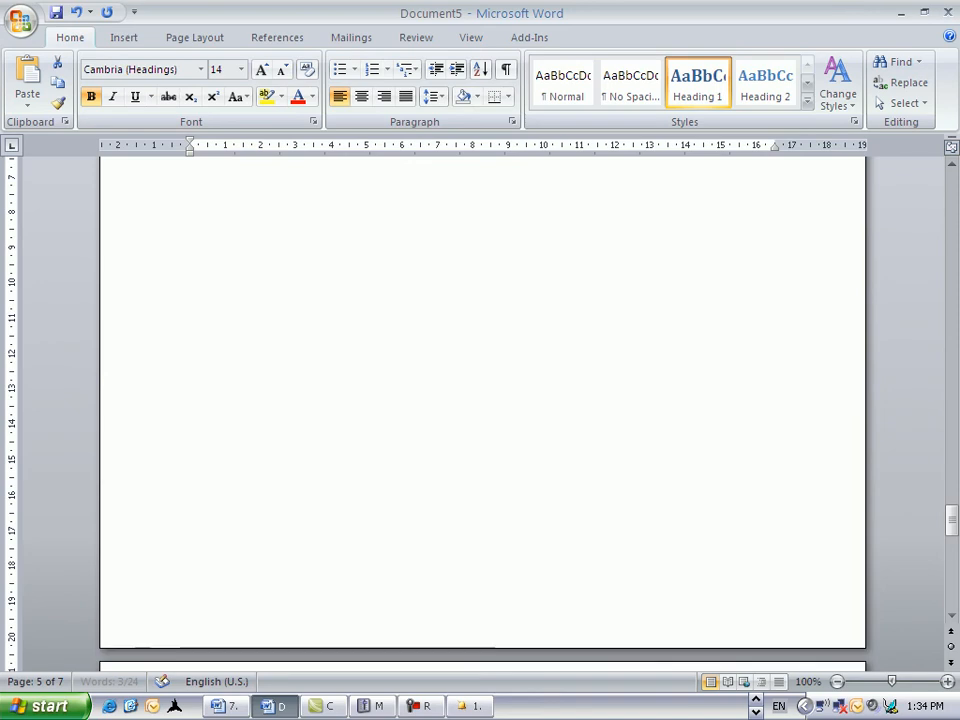
{"action": "scroll", "coordinate": [482, 412], "scroll_direction": "down", "scroll_amount": 6}
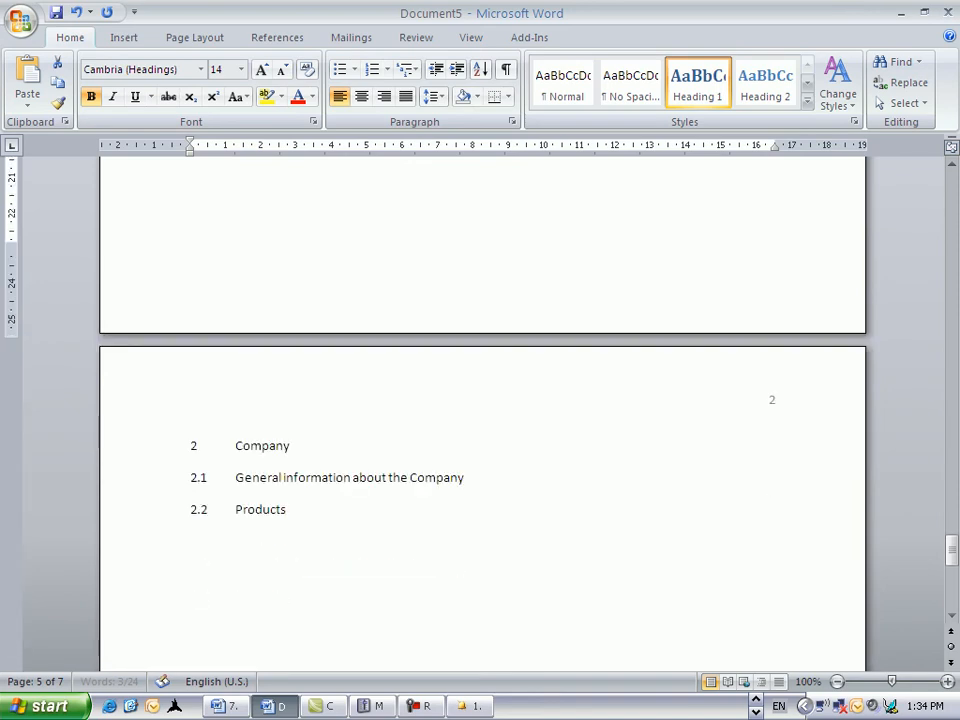
{"action": "left_click_drag", "start_coordinate": [291, 447], "coordinate": [190, 447]}
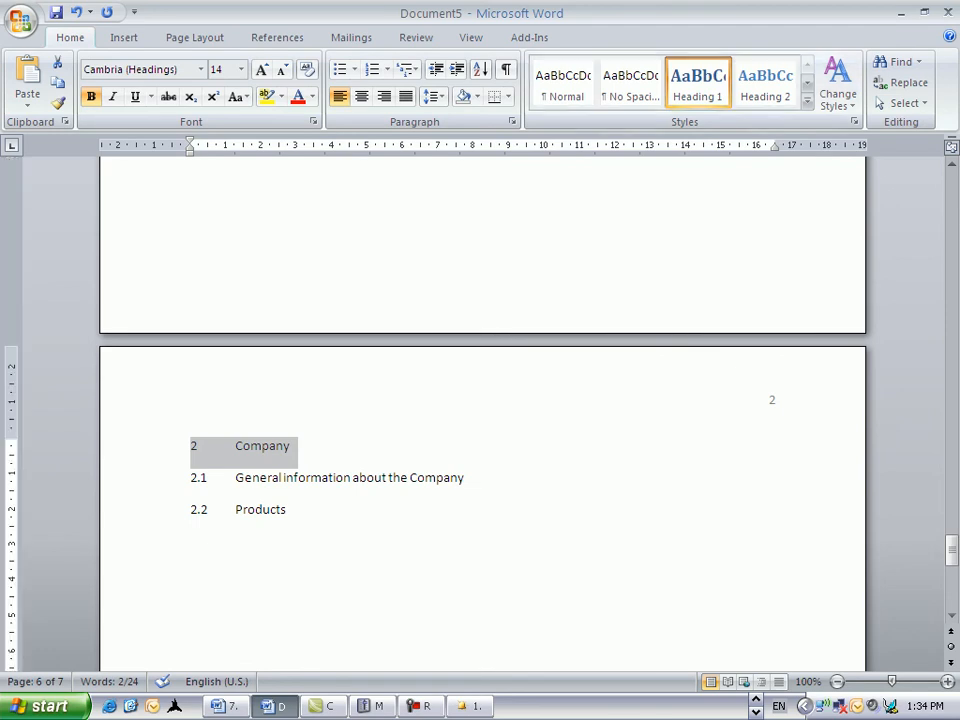
{"action": "left_click", "coordinate": [698, 83]}
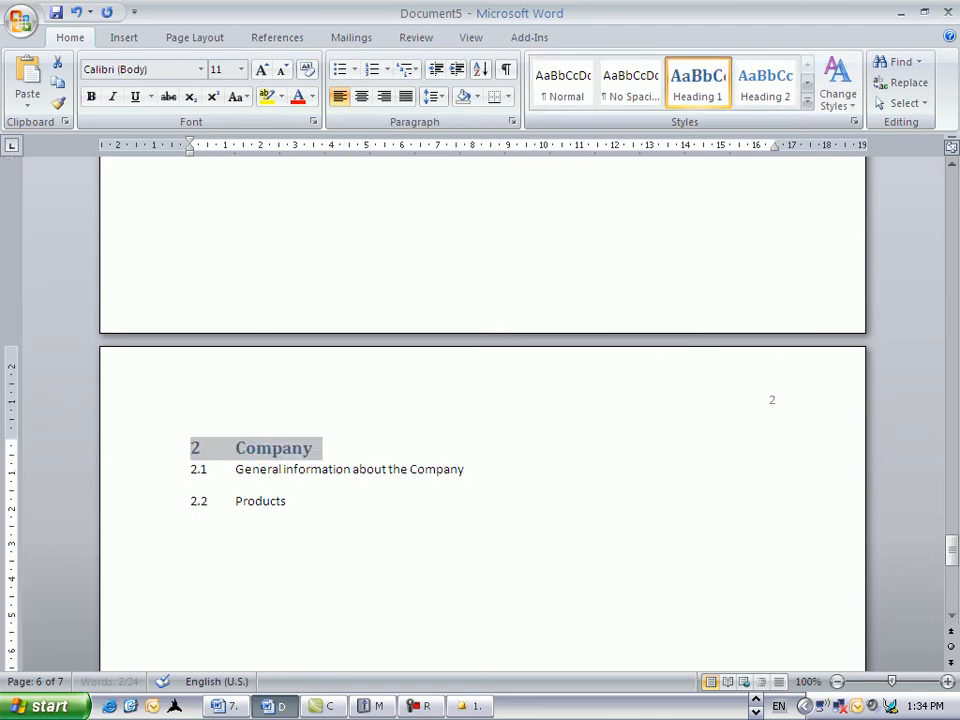
Step: Apply the Heading 2 style to the subtitles "2.1 General information about the Company" and "2.2 Products"
{"action": "left_click_drag", "start_coordinate": [465, 470], "coordinate": [190, 470]}
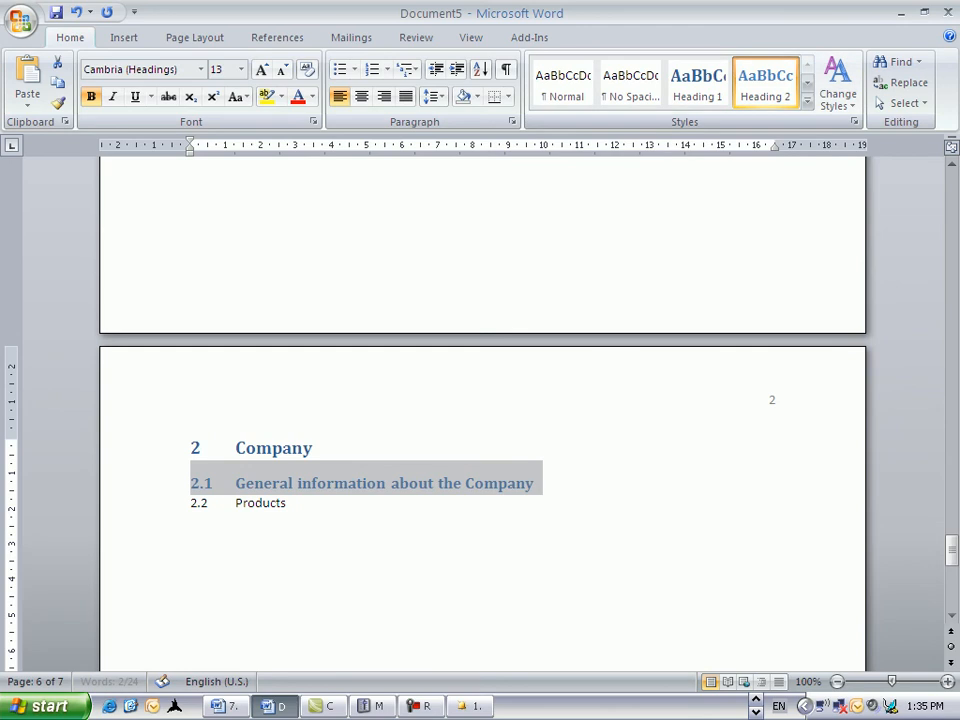
{"action": "left_click_drag", "start_coordinate": [286, 504], "coordinate": [190, 504]}
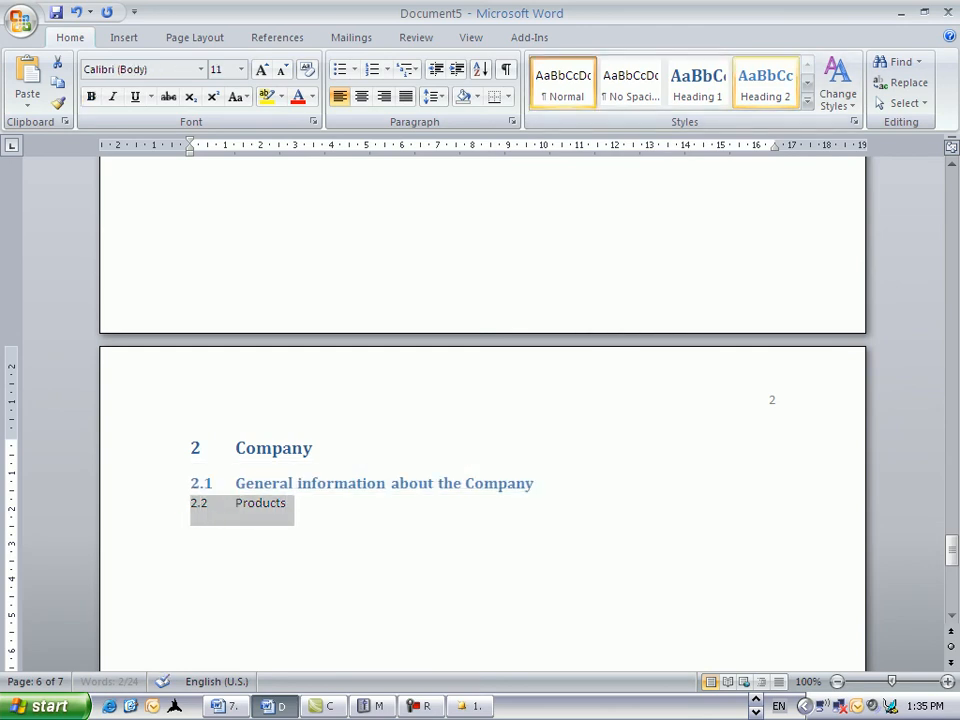
{"action": "left_click", "coordinate": [765, 82]}
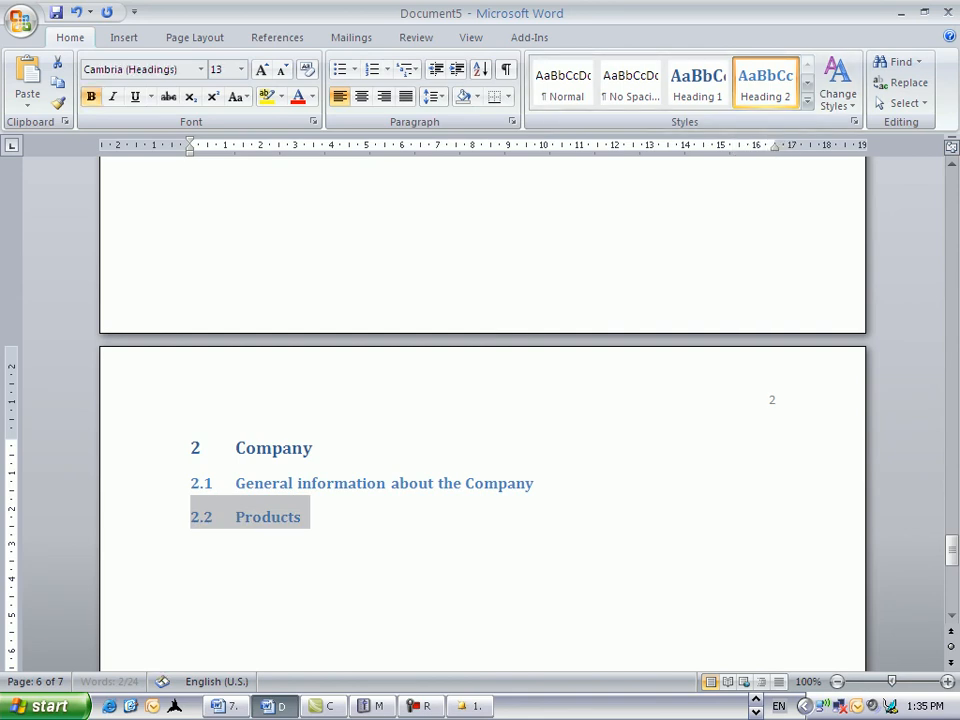
{"action": "left_click", "coordinate": [535, 483]}
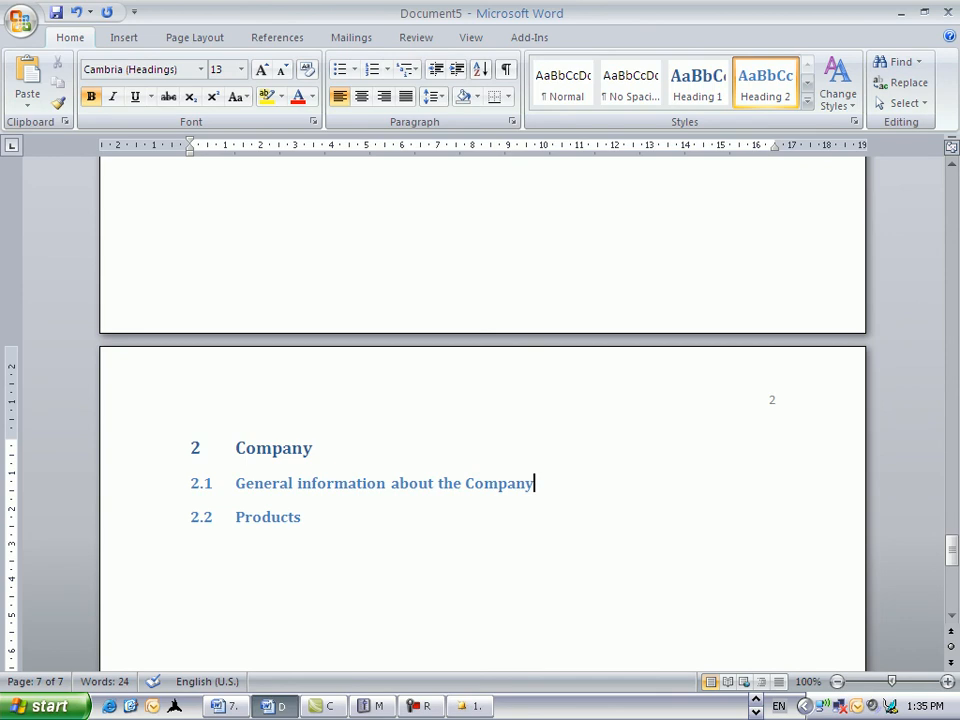
Step: Add an empty line below the "Table of Content" heading on page IV
{"action": "scroll", "coordinate": [480, 400], "scroll_direction": "up", "scroll_amount": 7}
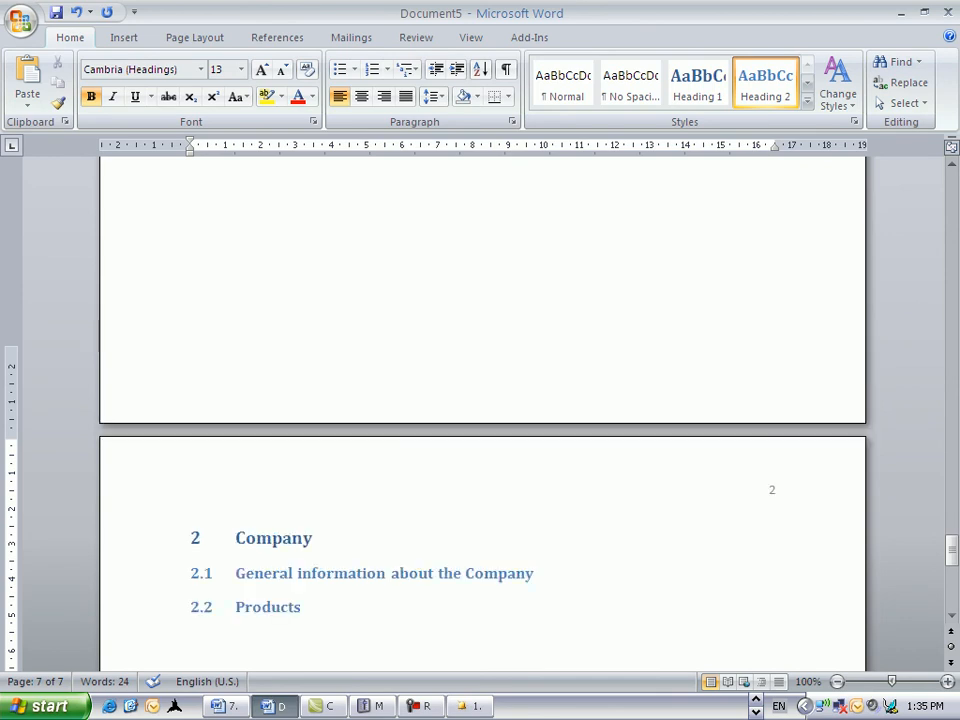
{"action": "scroll", "coordinate": [480, 400], "scroll_direction": "up", "scroll_amount": 6}
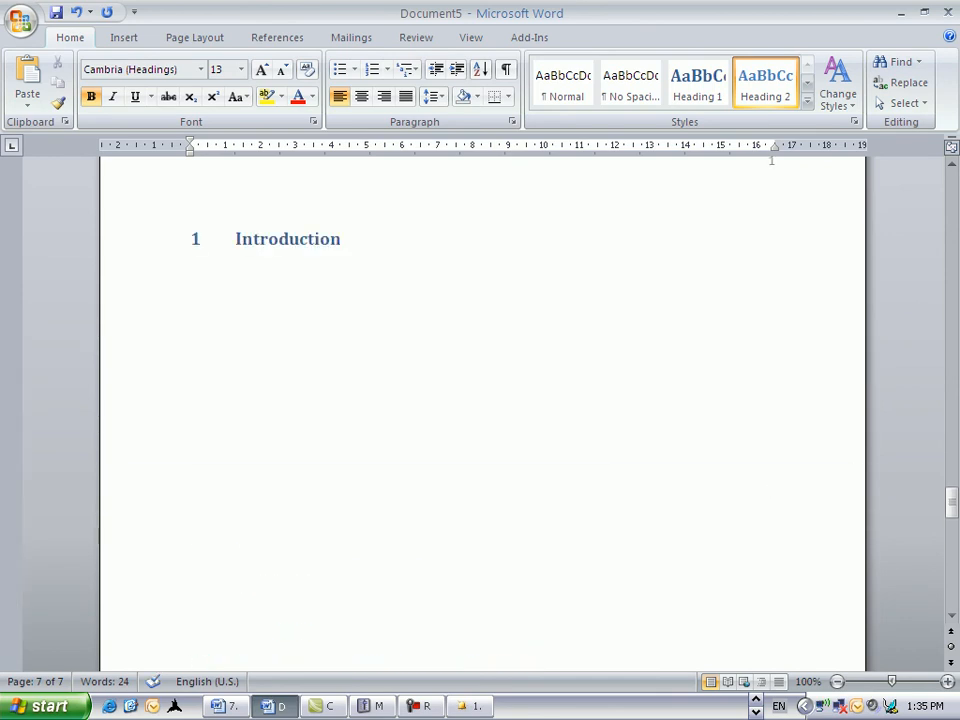
{"action": "scroll", "coordinate": [480, 400], "scroll_direction": "up", "scroll_amount": 5}
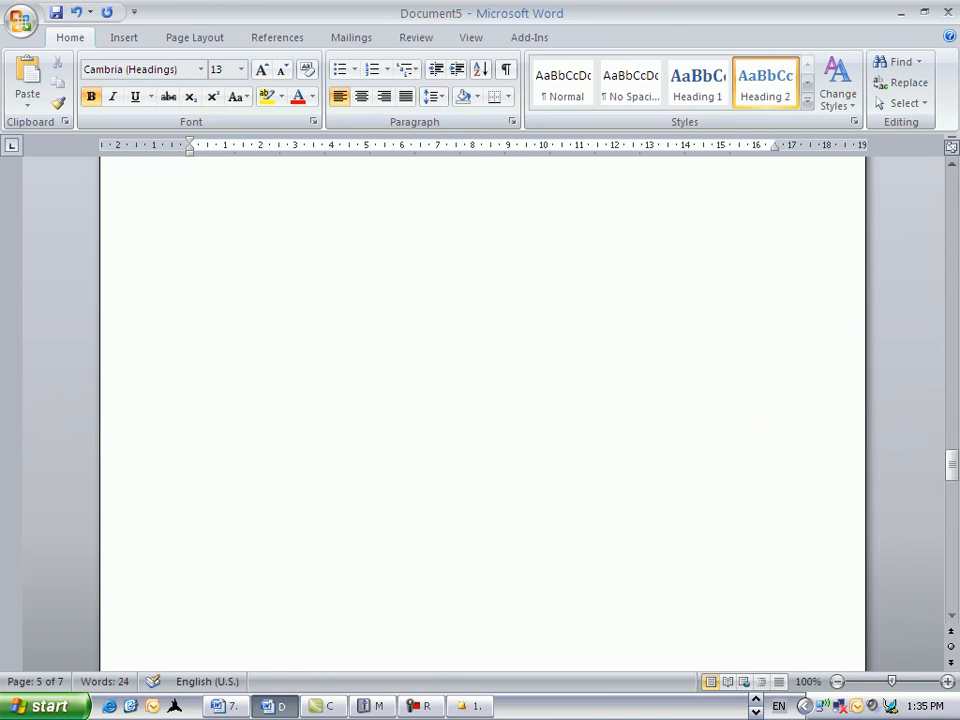
{"action": "scroll", "coordinate": [480, 400], "scroll_direction": "up", "scroll_amount": 3}
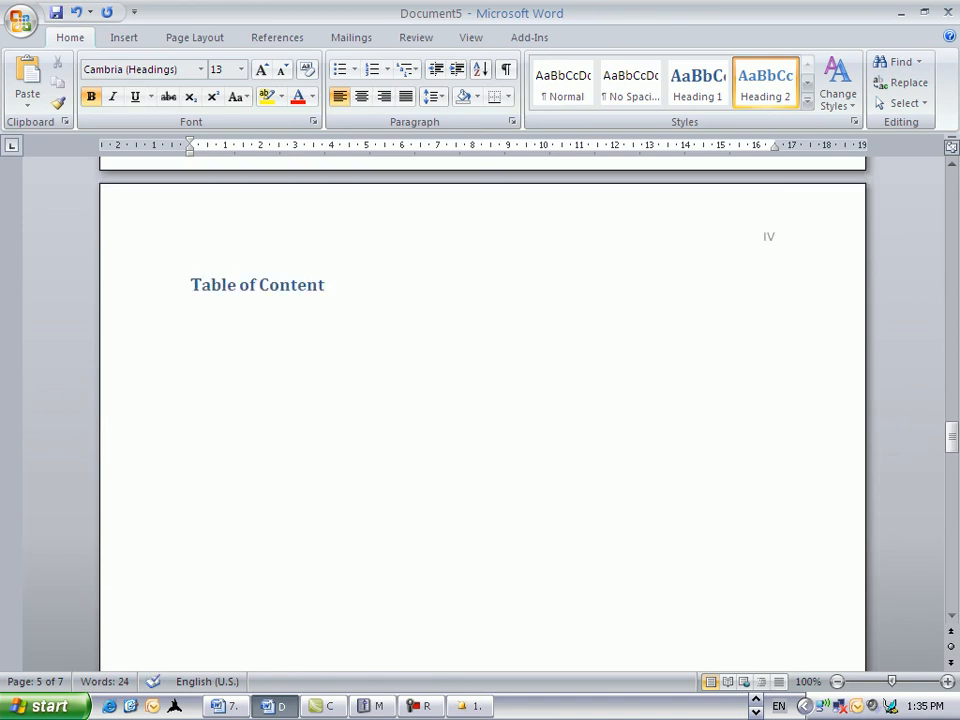
{"action": "left_click", "coordinate": [212, 285]}
{"action": "key", "text": "ctrl+alt+1"}
{"action": "key", "text": "End"}
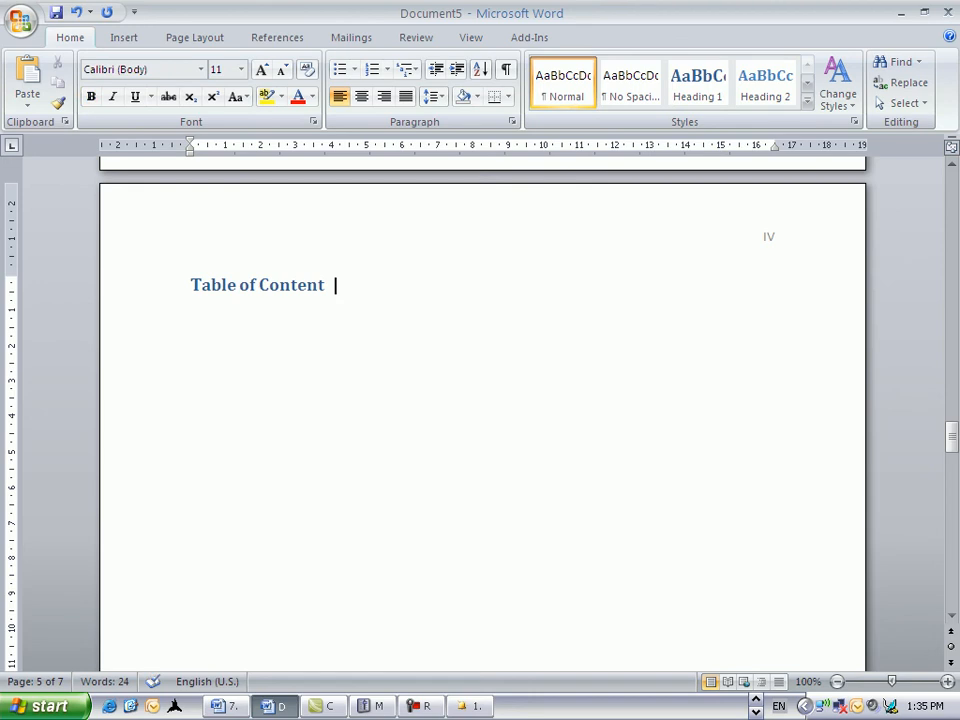
{"action": "key", "text": "Return"}
Step: Insert the built-in automatic table of contents titled "Contents" on the empty line below the "Table of Content" heading
{"action": "left_click", "coordinate": [124, 37]}
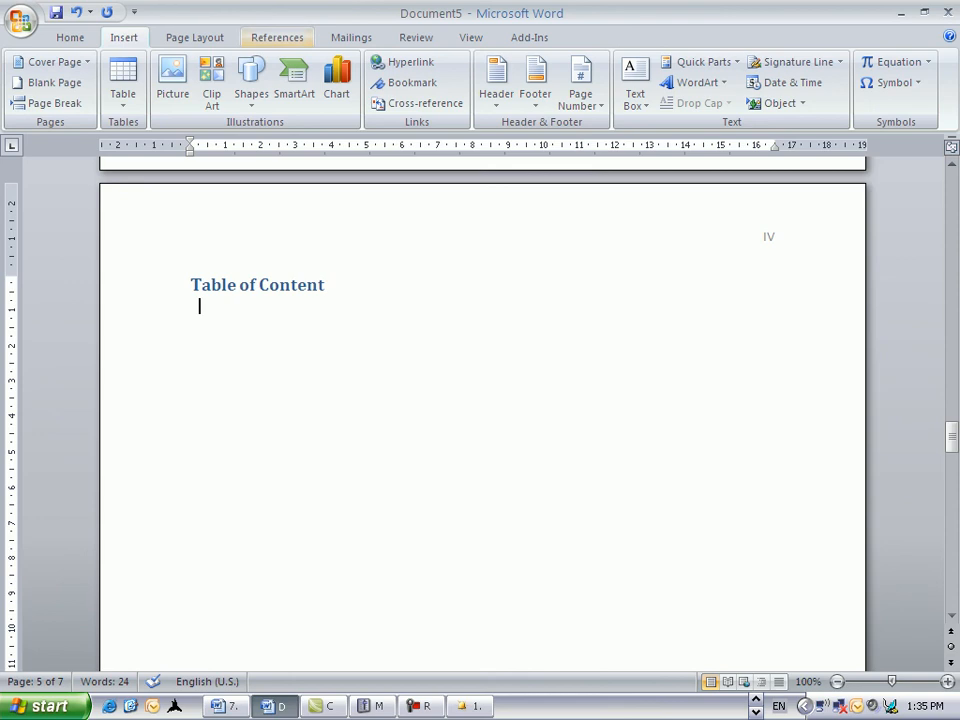
{"action": "left_click", "coordinate": [277, 37]}
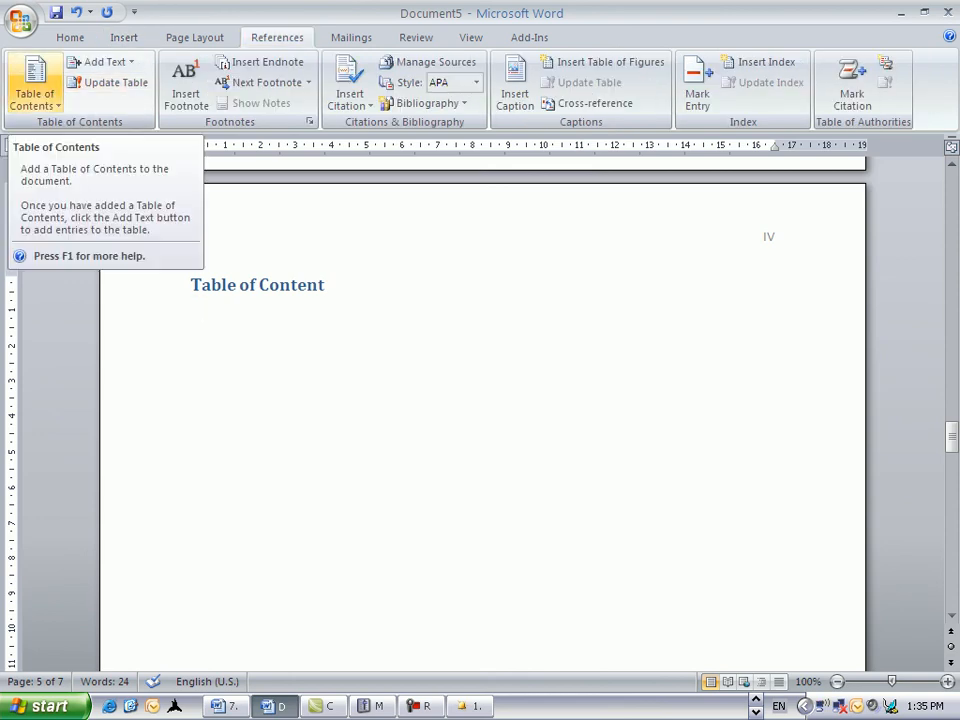
{"action": "left_click", "coordinate": [34, 88]}
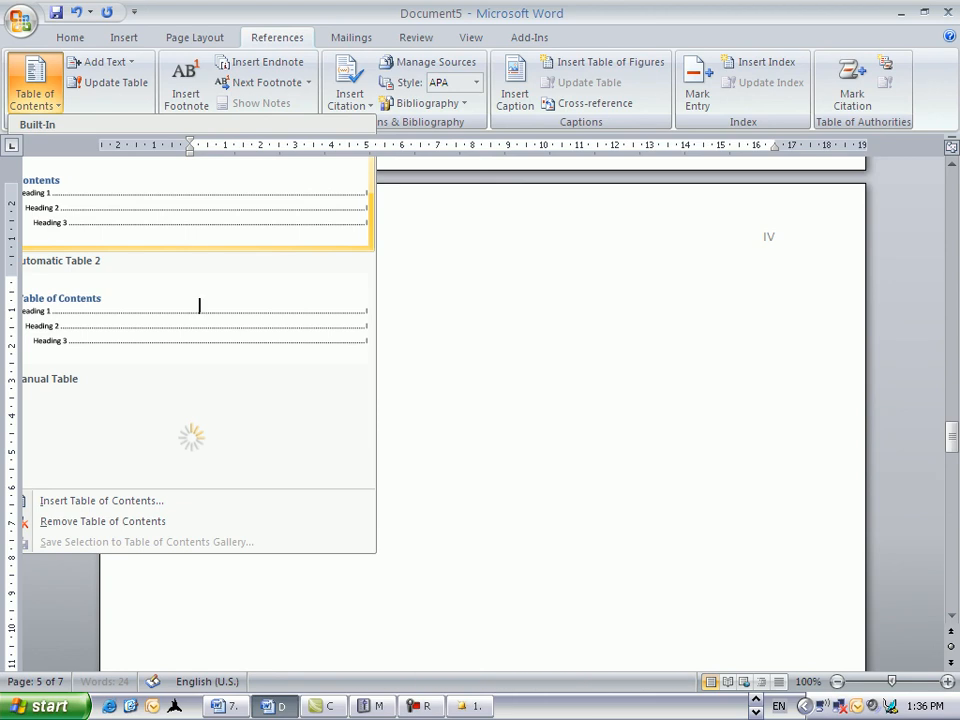
{"action": "key", "text": "Return"}
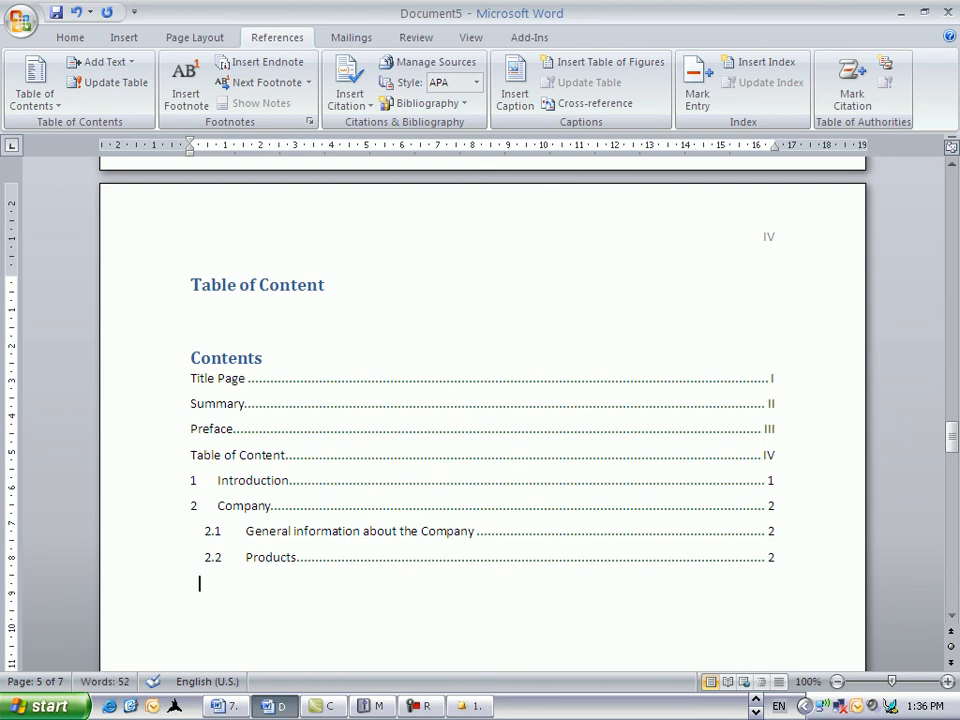
Step: Insert a page break directly before the "2 Company" heading in the main text
{"action": "scroll", "coordinate": [482, 413], "scroll_direction": "down", "scroll_amount": 5}
{"action": "scroll", "coordinate": [482, 413], "scroll_direction": "down", "scroll_amount": 3}
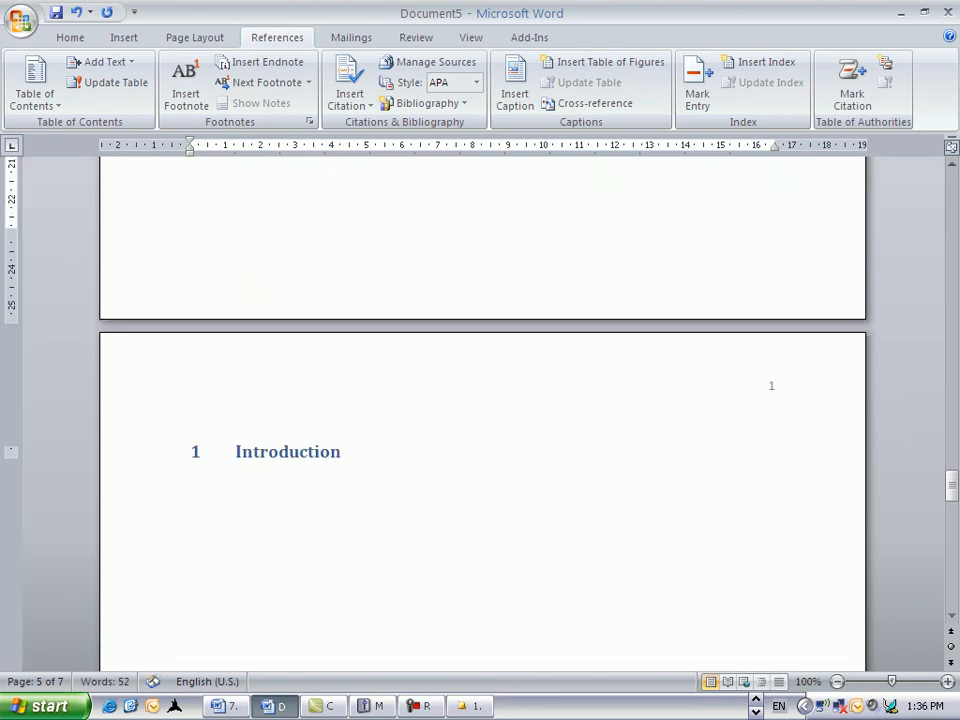
{"action": "scroll", "coordinate": [482, 413], "scroll_direction": "down", "scroll_amount": 5}
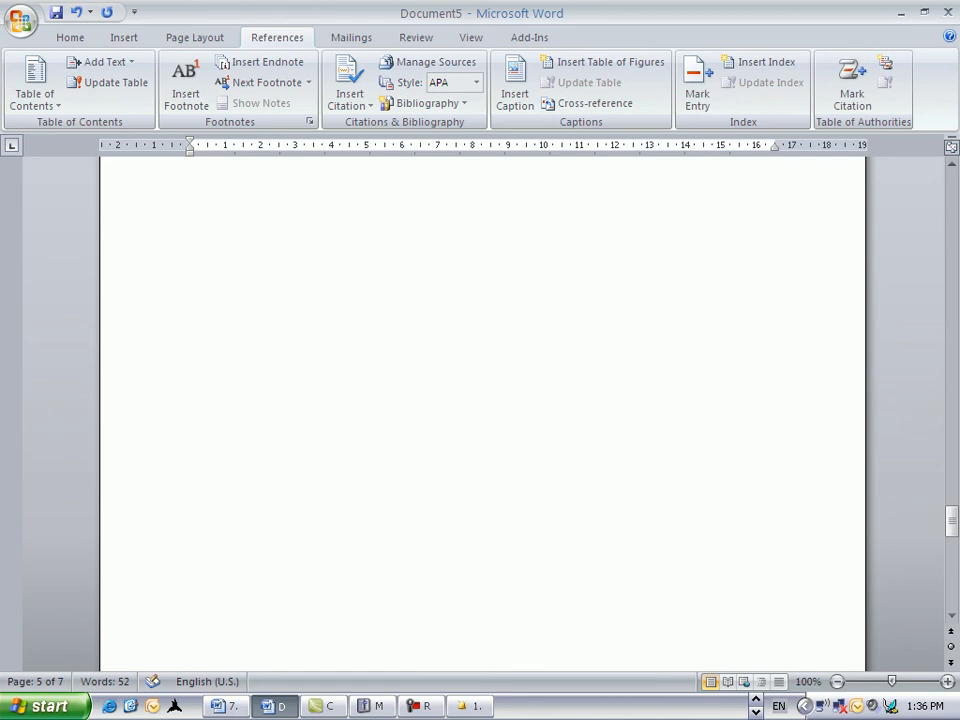
{"action": "scroll", "coordinate": [482, 413], "scroll_direction": "down", "scroll_amount": 4}
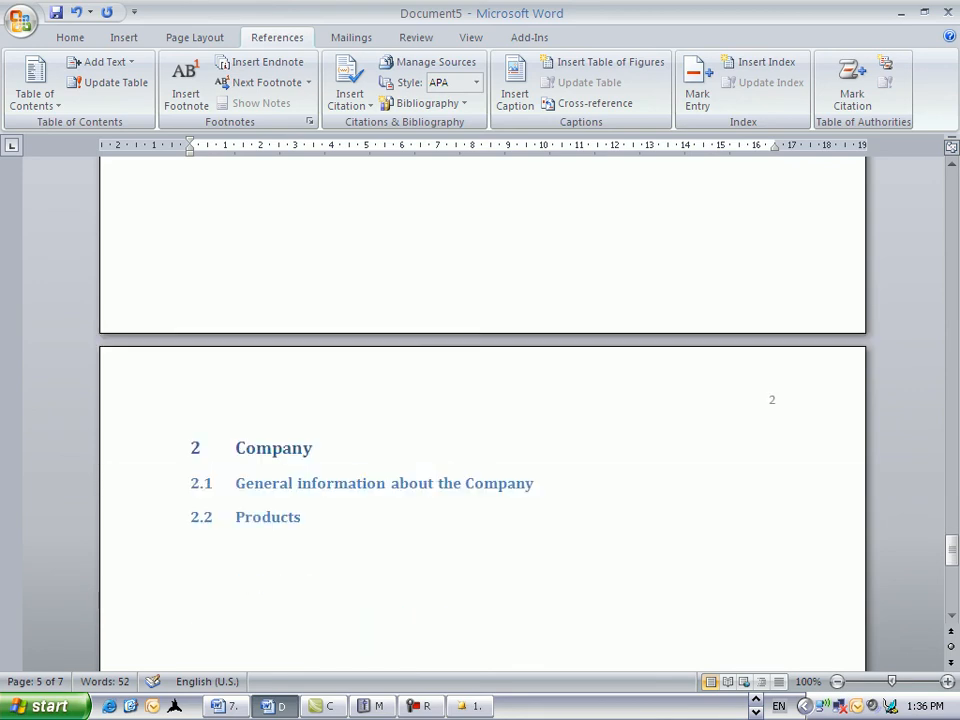
{"action": "left_click", "coordinate": [192, 446]}
{"action": "key", "text": "ctrl+Return"}
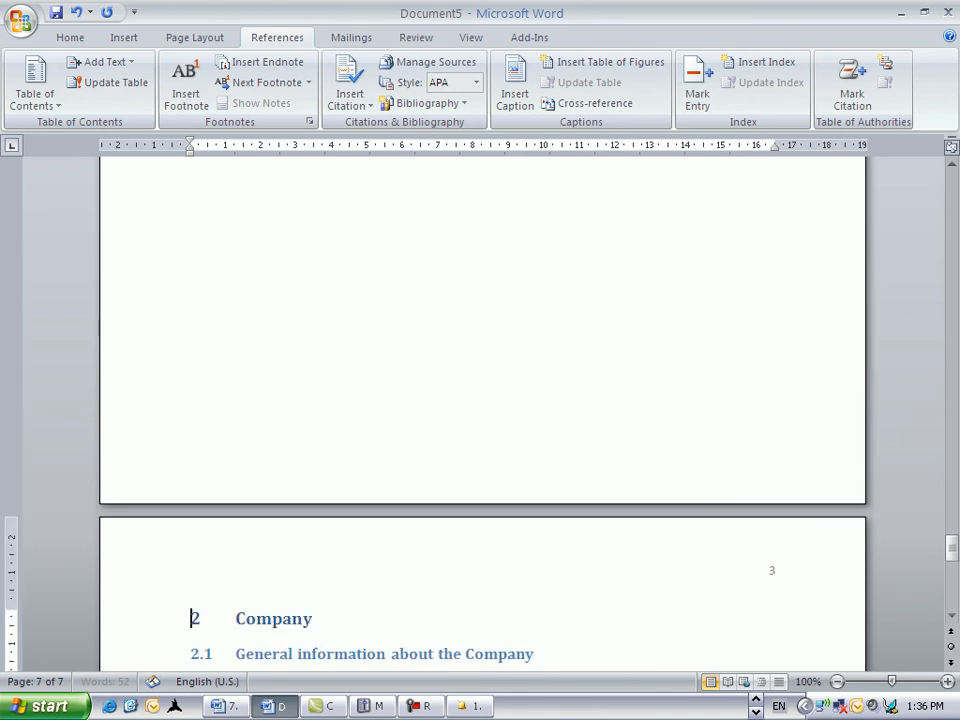
{"action": "key", "text": "ctrl+Return"}
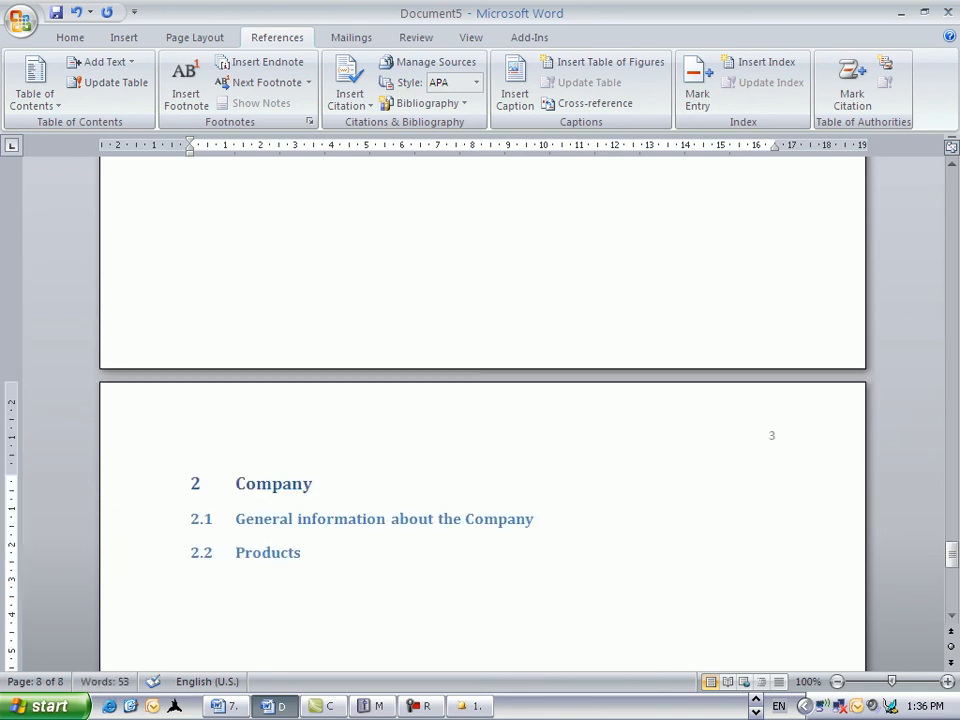
Step: Replace "the Company" with "Fontys" in the 2.1 subtitle so it reads "General information about Fontys"
{"action": "left_click_drag", "start_coordinate": [438, 516], "coordinate": [534, 518]}
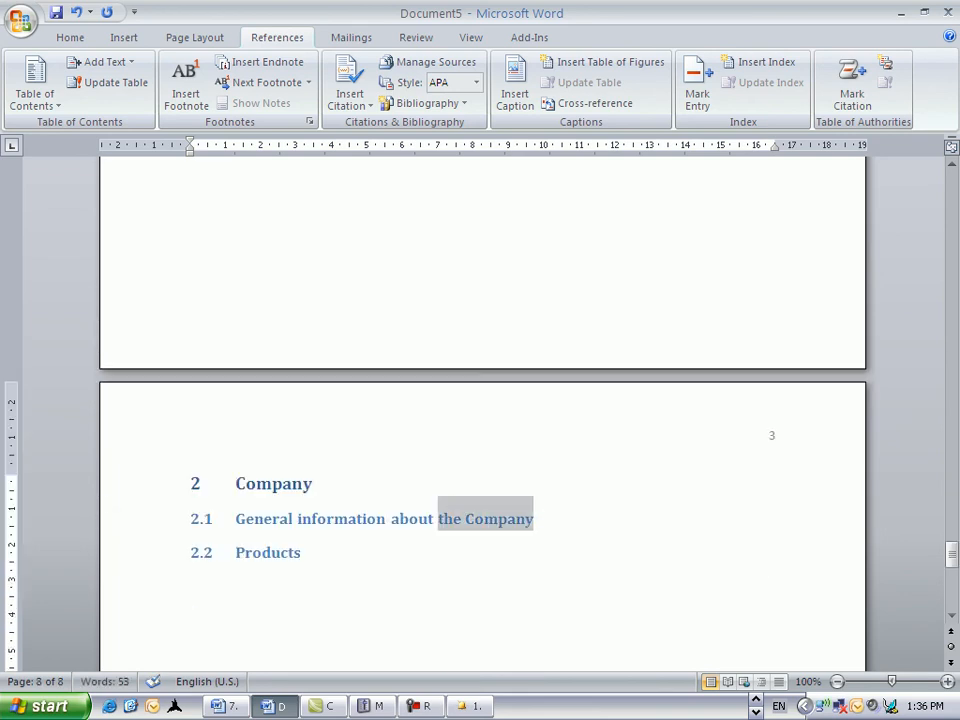
{"action": "type", "text": "Fontys"}
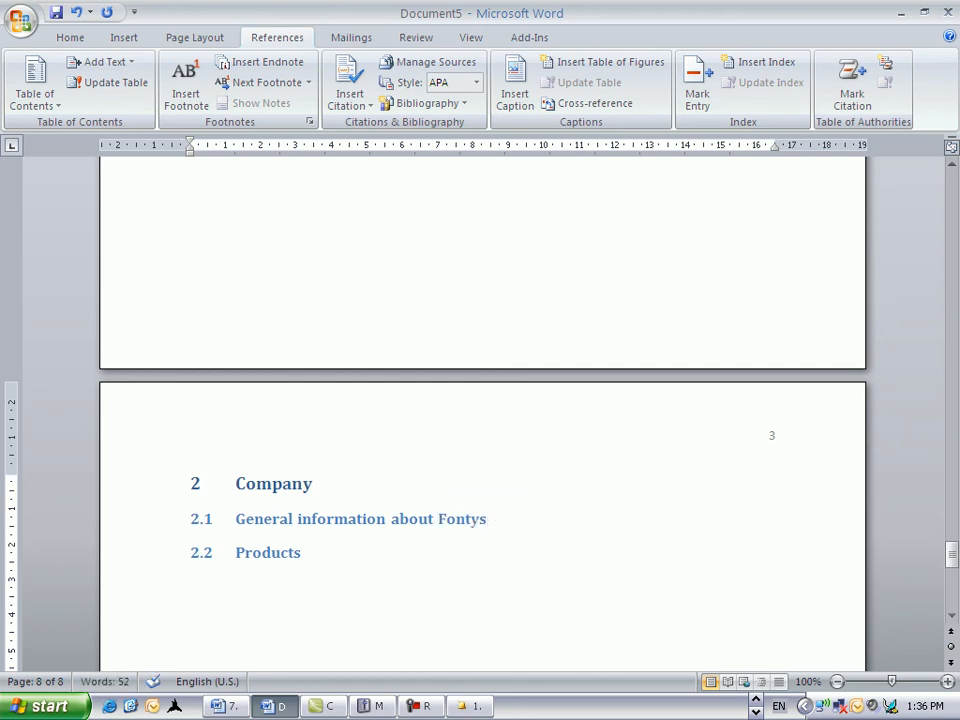
Step: Update the entire table of contents on page IV, including both the heading texts and the page numbers
{"action": "scroll", "coordinate": [482, 410], "scroll_direction": "up", "scroll_amount": 15}
{"action": "scroll", "coordinate": [482, 410], "scroll_direction": "up", "scroll_amount": 10}
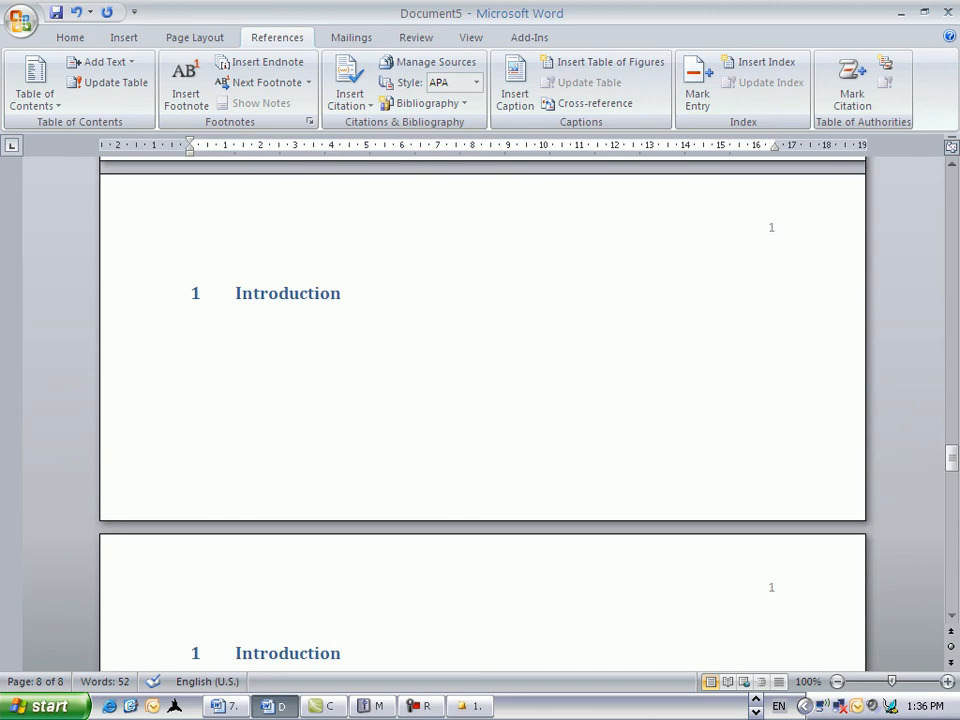
{"action": "scroll", "coordinate": [482, 410], "scroll_direction": "up", "scroll_amount": 3}
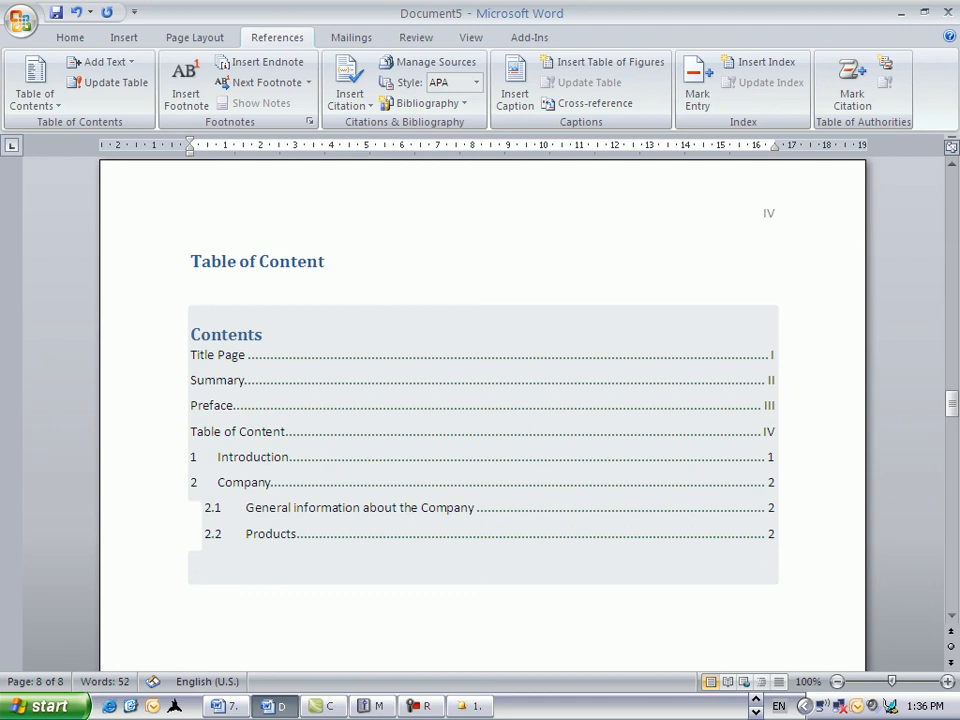
{"action": "left_click", "coordinate": [474, 506]}
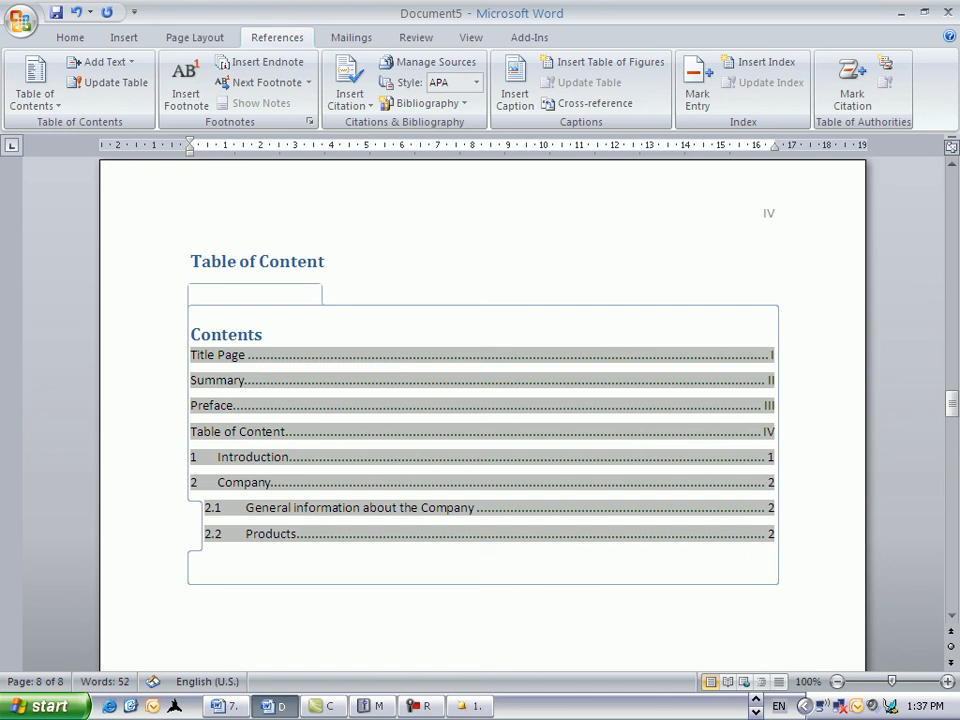
{"action": "right_click", "coordinate": [494, 292]}
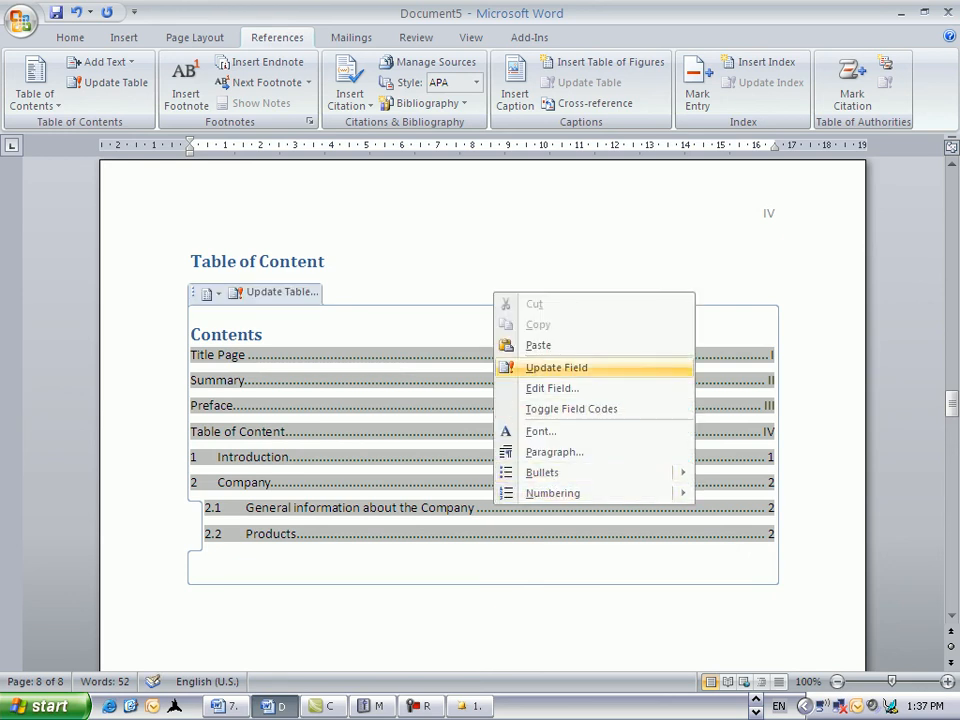
{"action": "key", "text": "Return"}
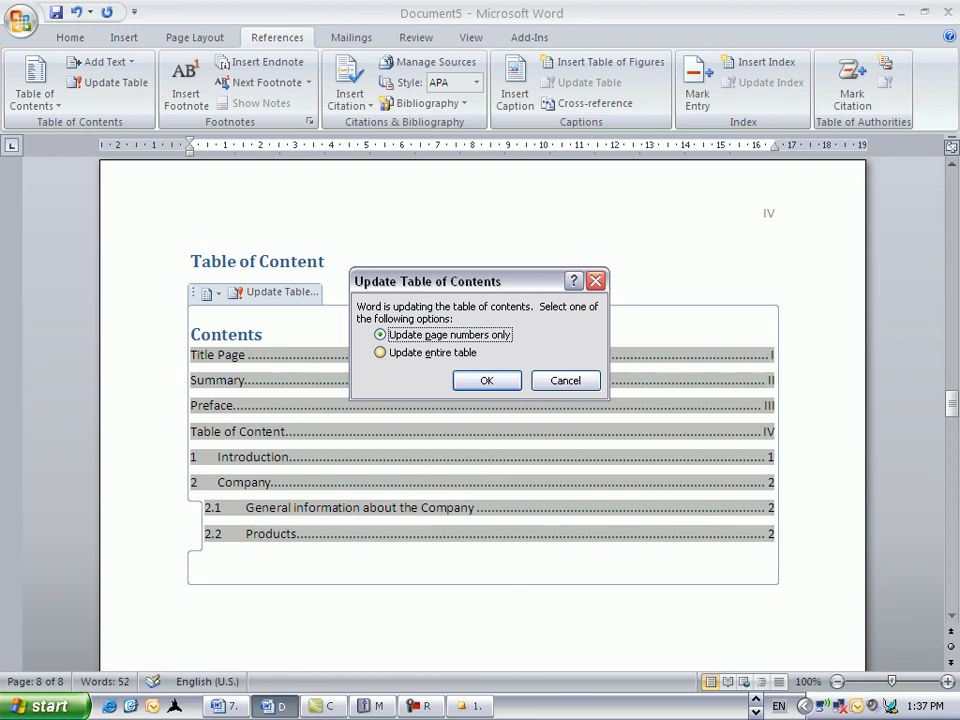
{"action": "key", "text": "Down"}
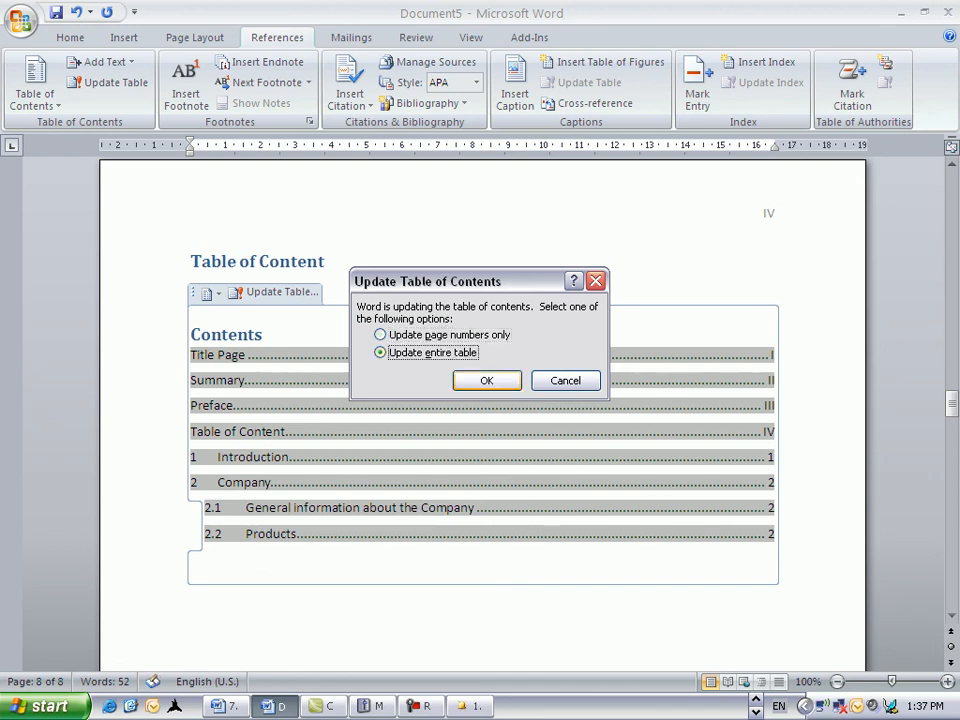
{"action": "key", "text": "Return"}
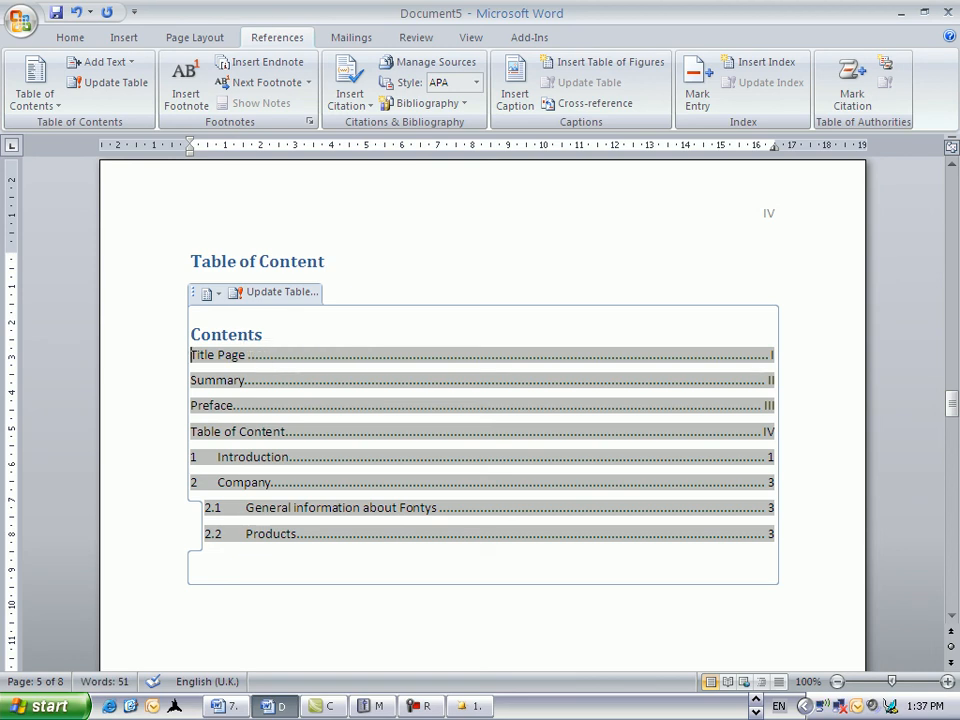
{"action": "left_click", "coordinate": [326, 262]}
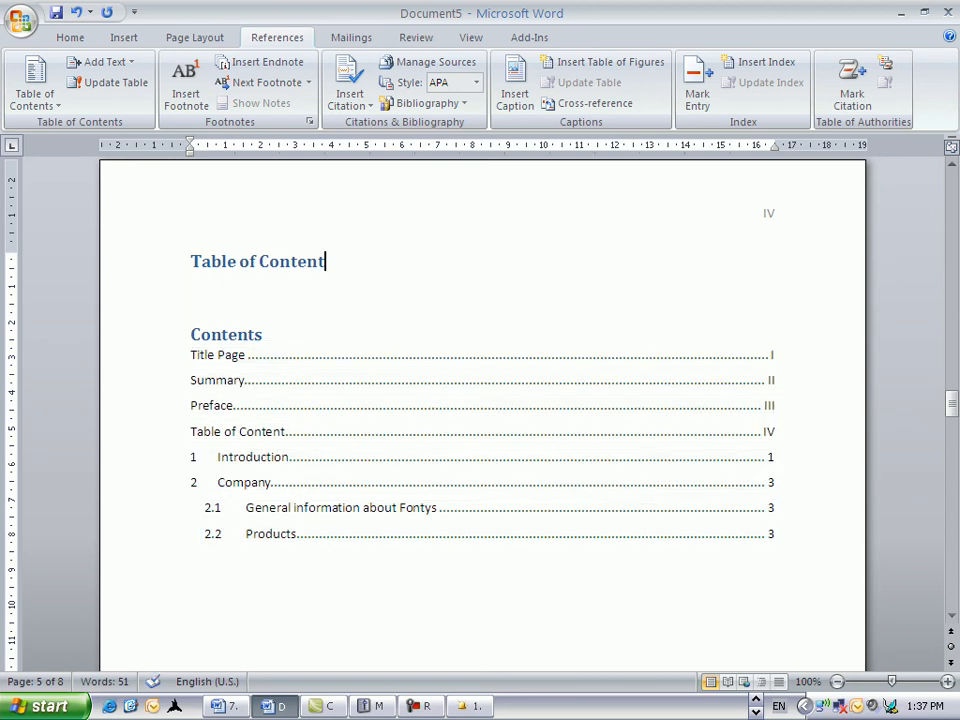